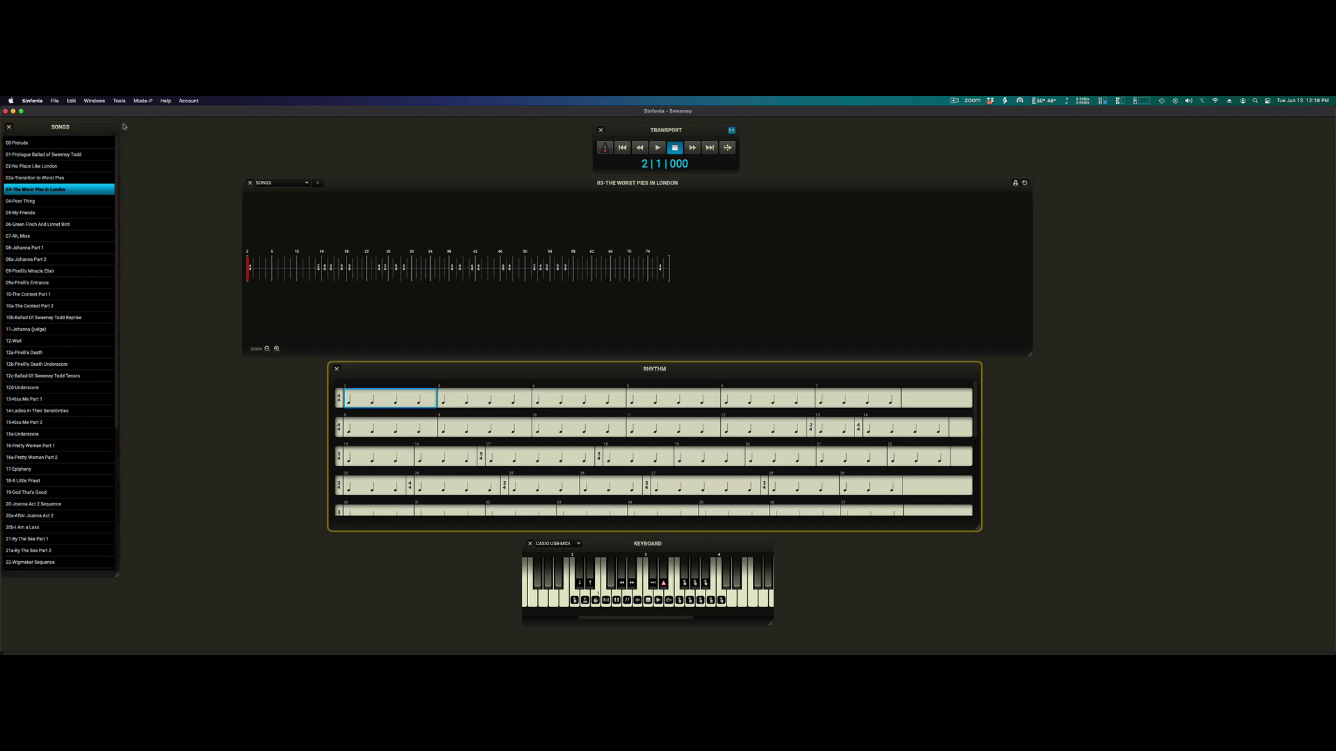
Step: Show the Function Legend window from the Windows > Show/Hide Windows list
left_click(86, 102)
mouse_move(110, 114)
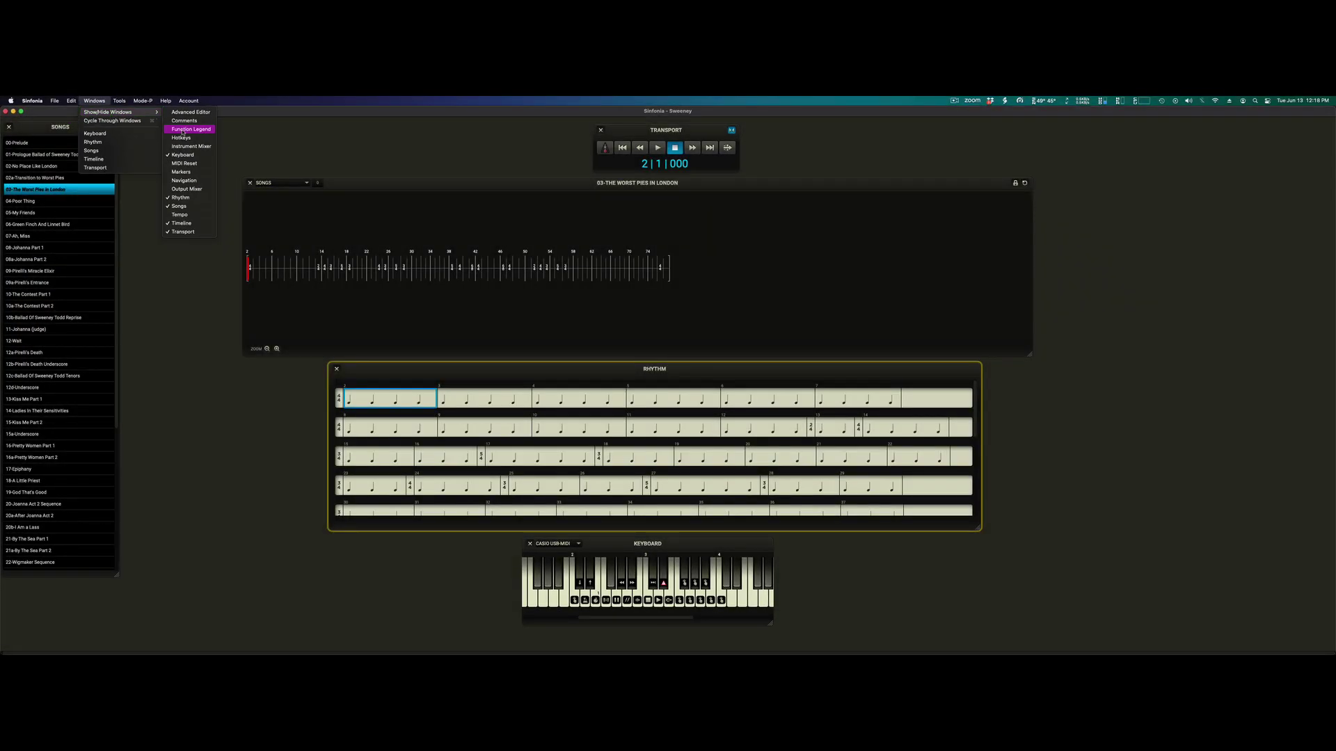
left_click(182, 130)
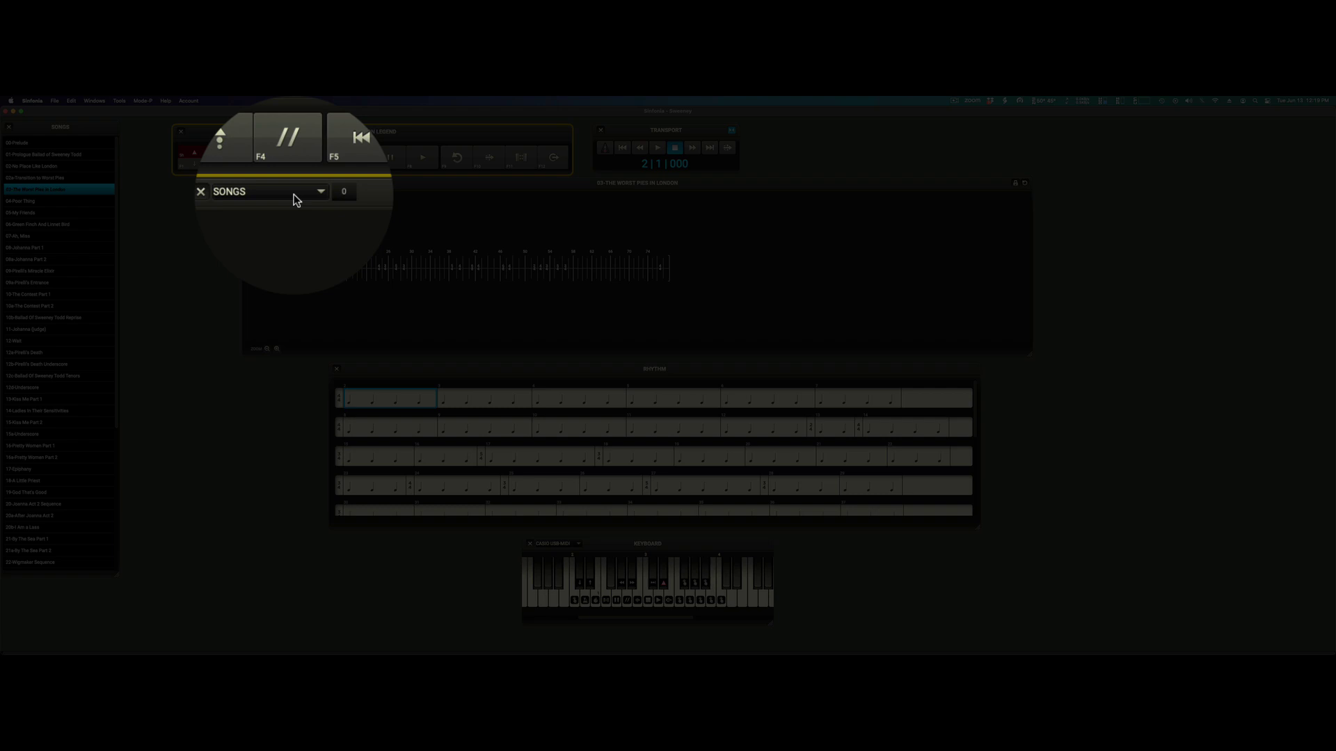
Step: Switch the timeline's event category from SONGS to NAVIGATION
left_click(293, 194)
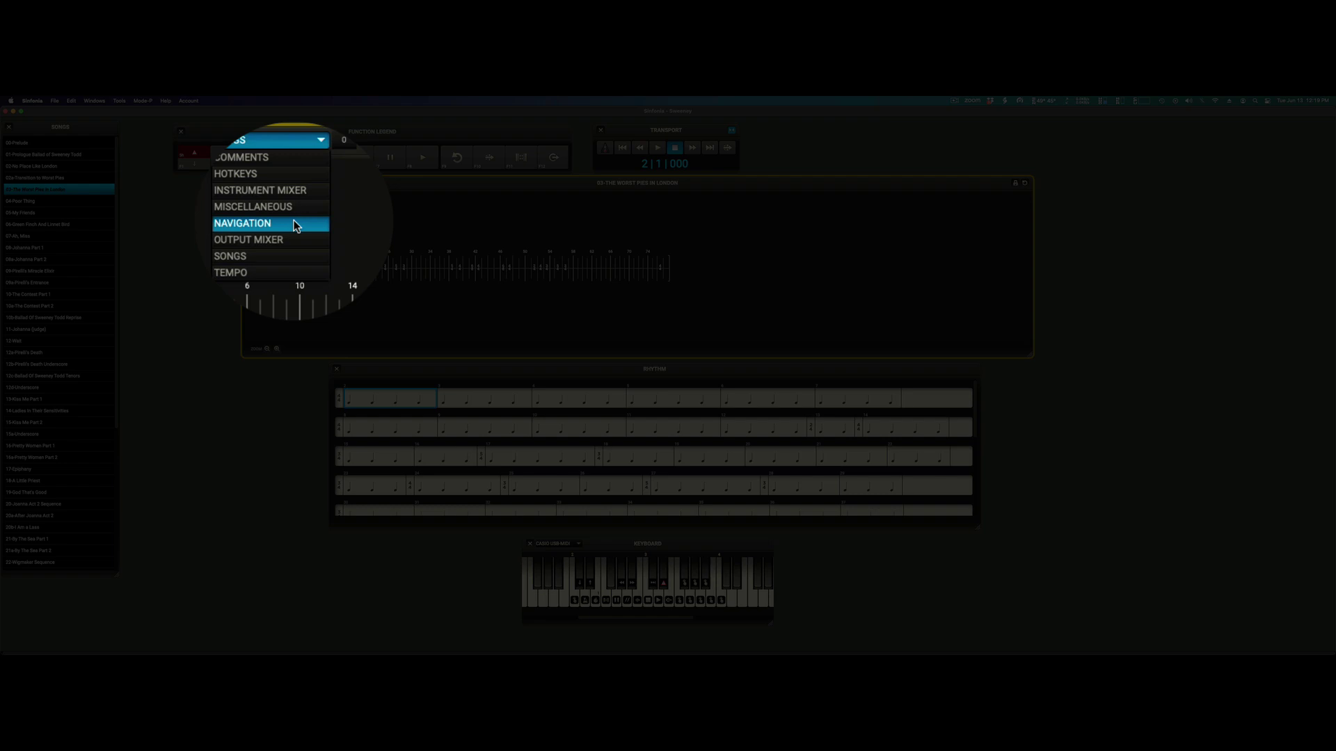
left_click(294, 223)
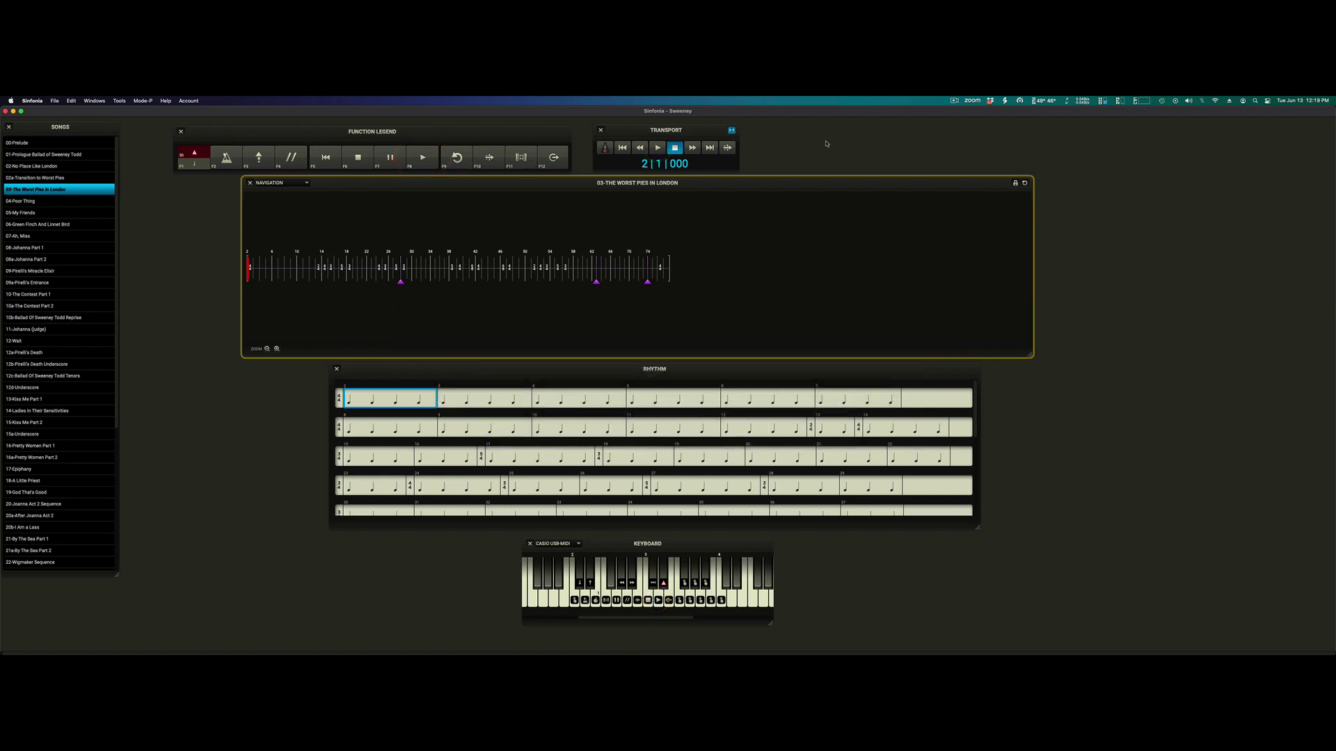
Step: Start playback of The Worst Pies In London with the F8 Play key
key("F8")
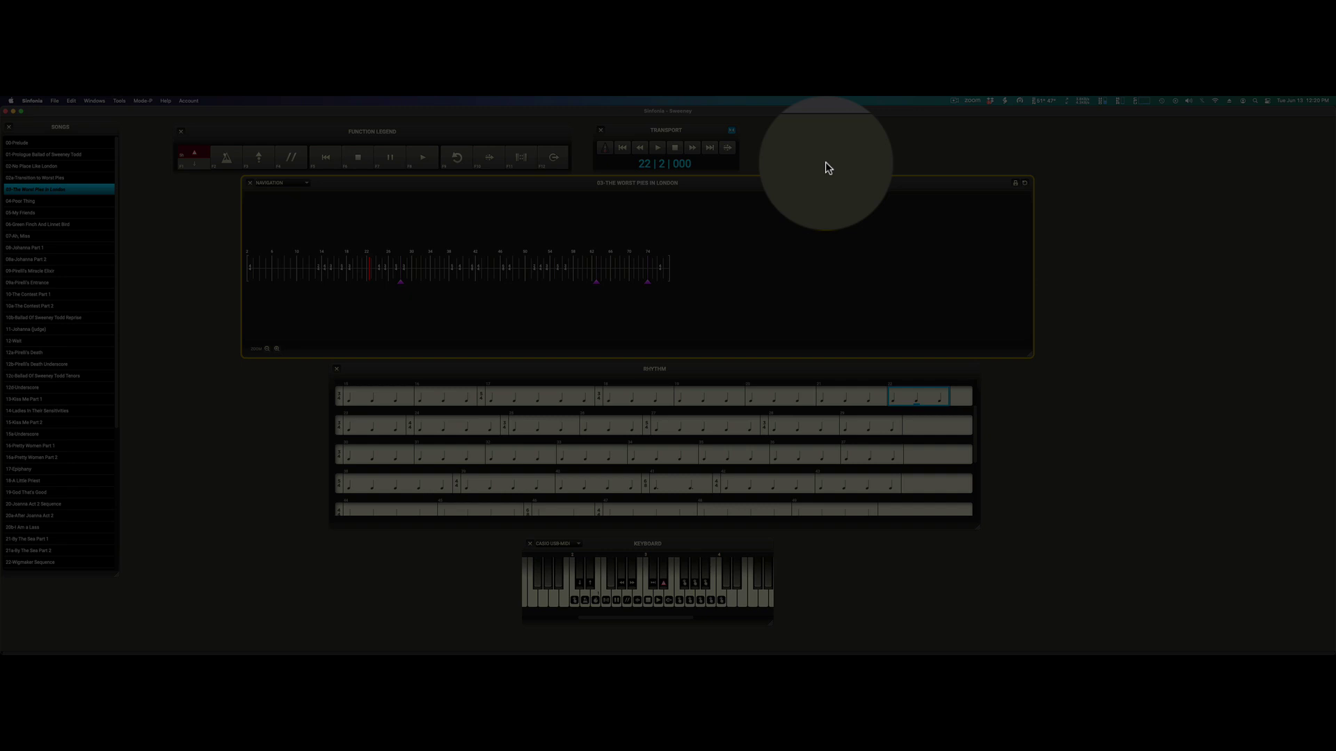
Step: Jump playback to measure 34, arm a Go To measure 10, then trigger the jump to measure 42
left_click(431, 269)
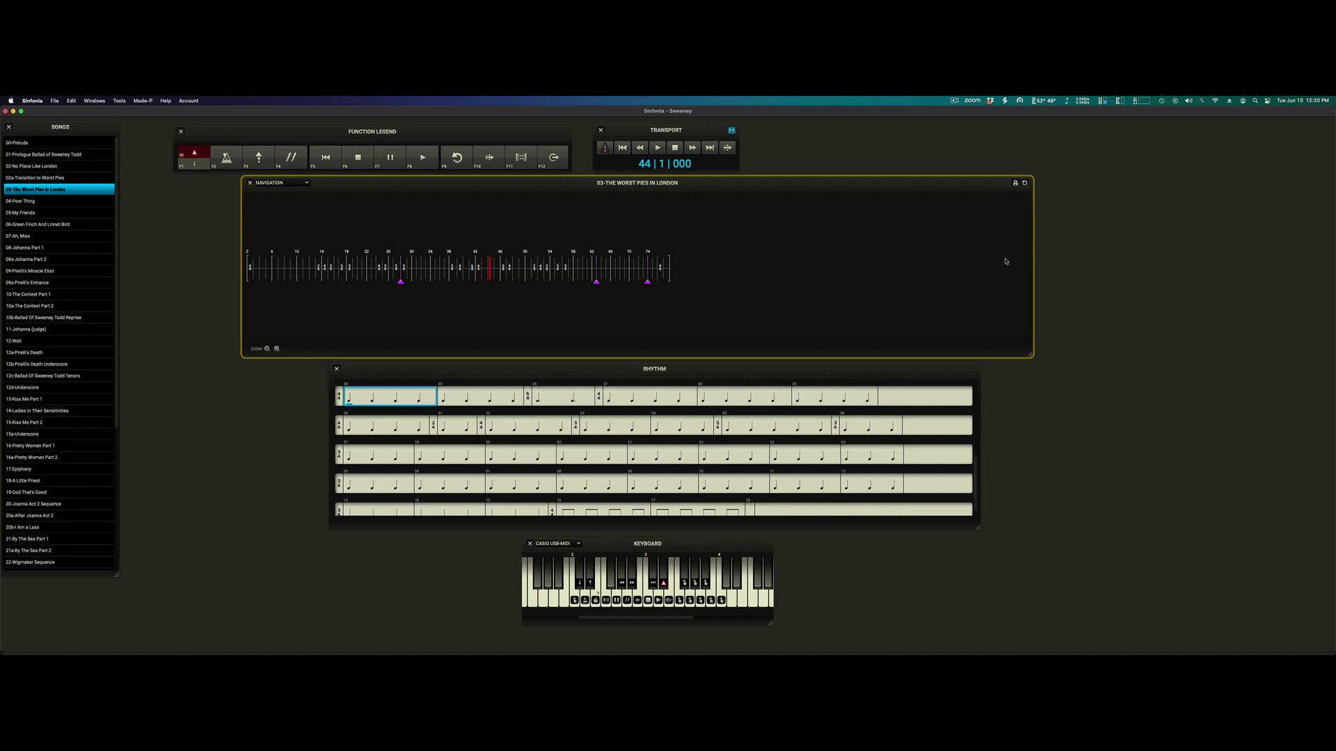
type("10")
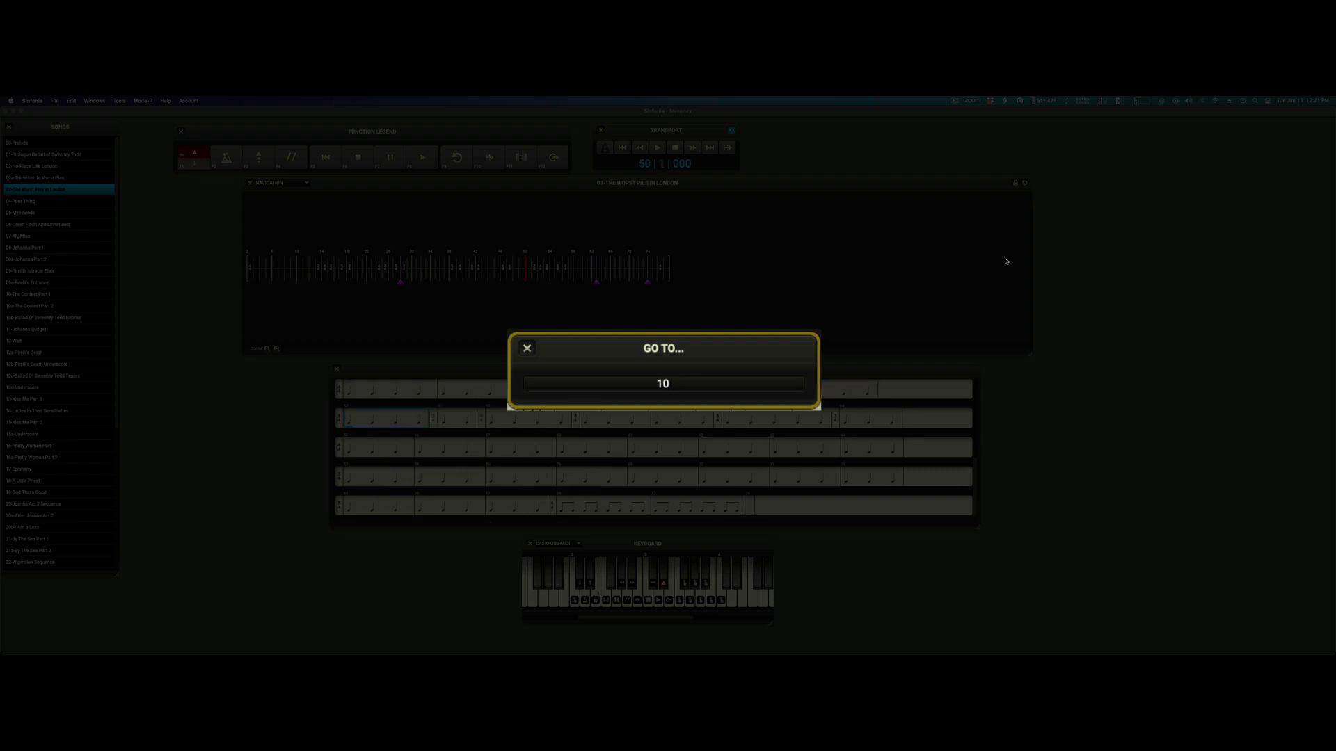
key("Return")
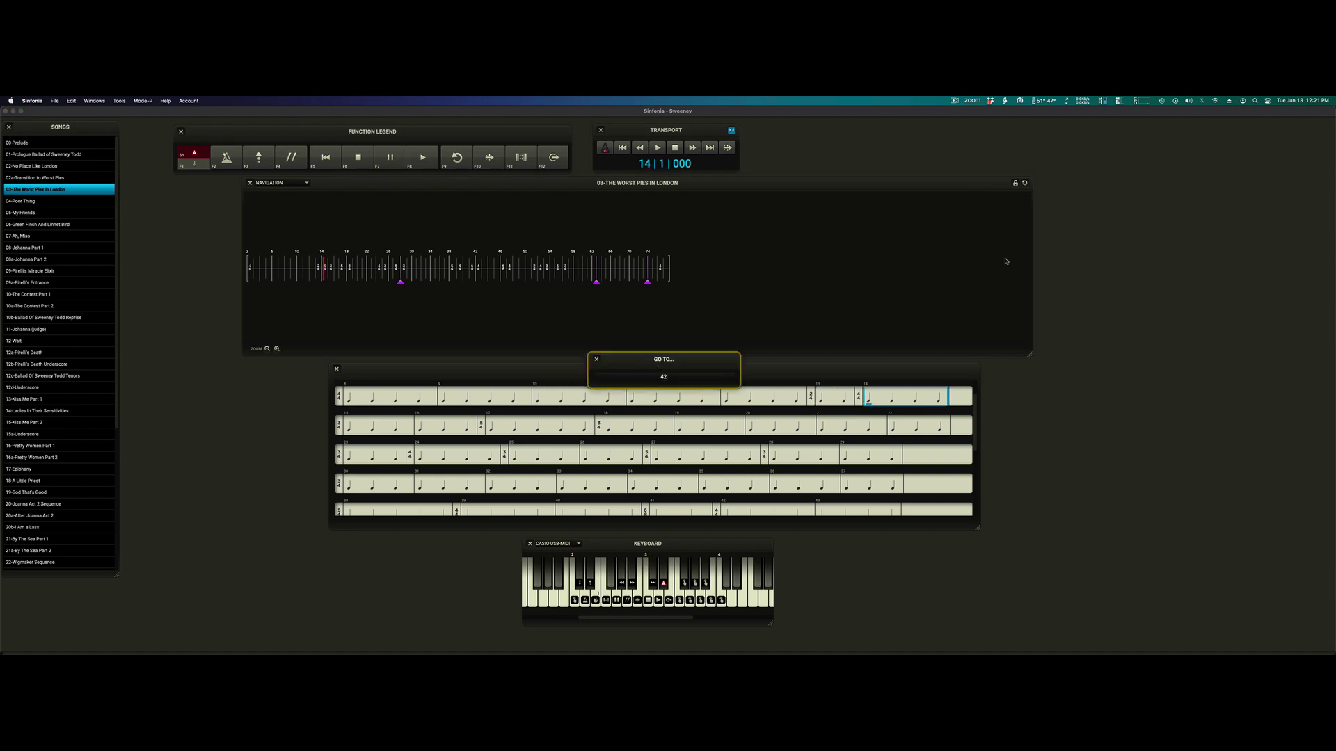
left_click(1006, 262)
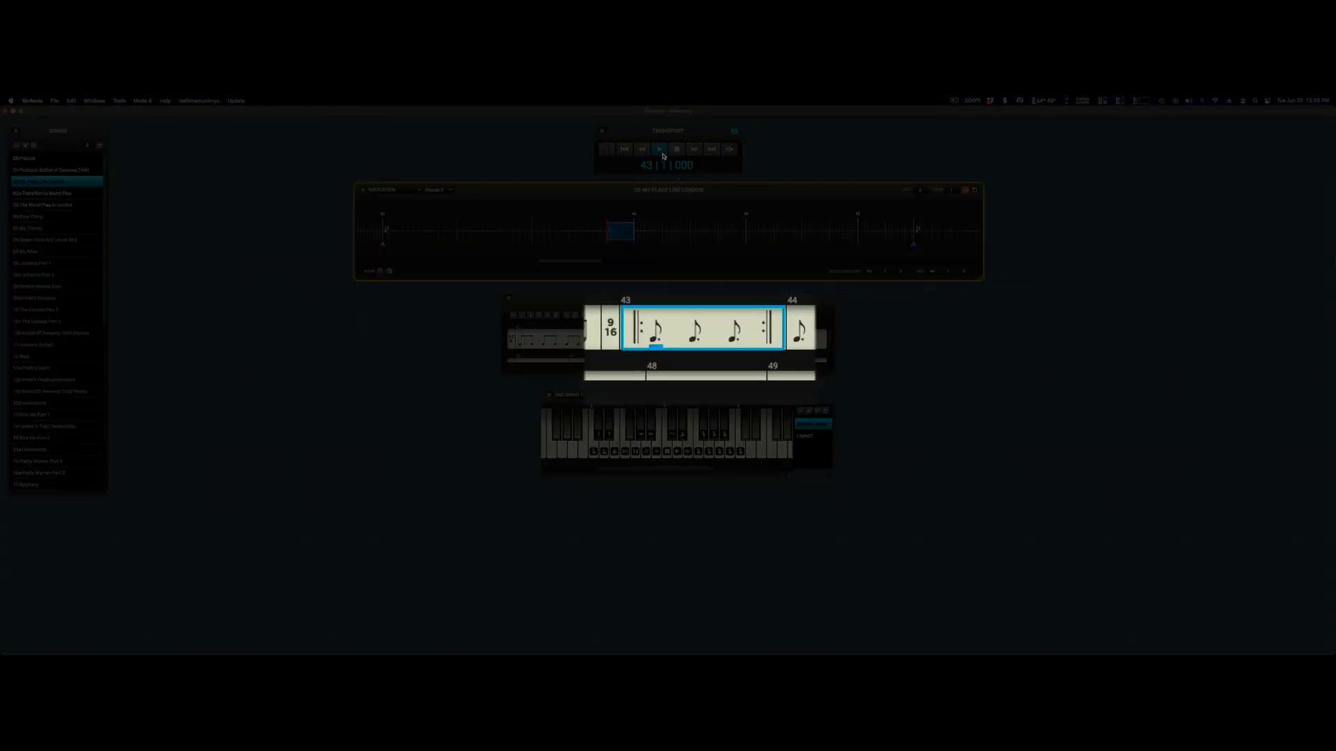
Step: Play No Place Like London from measure 43 via Transport, then stop it with Space
left_click(663, 156)
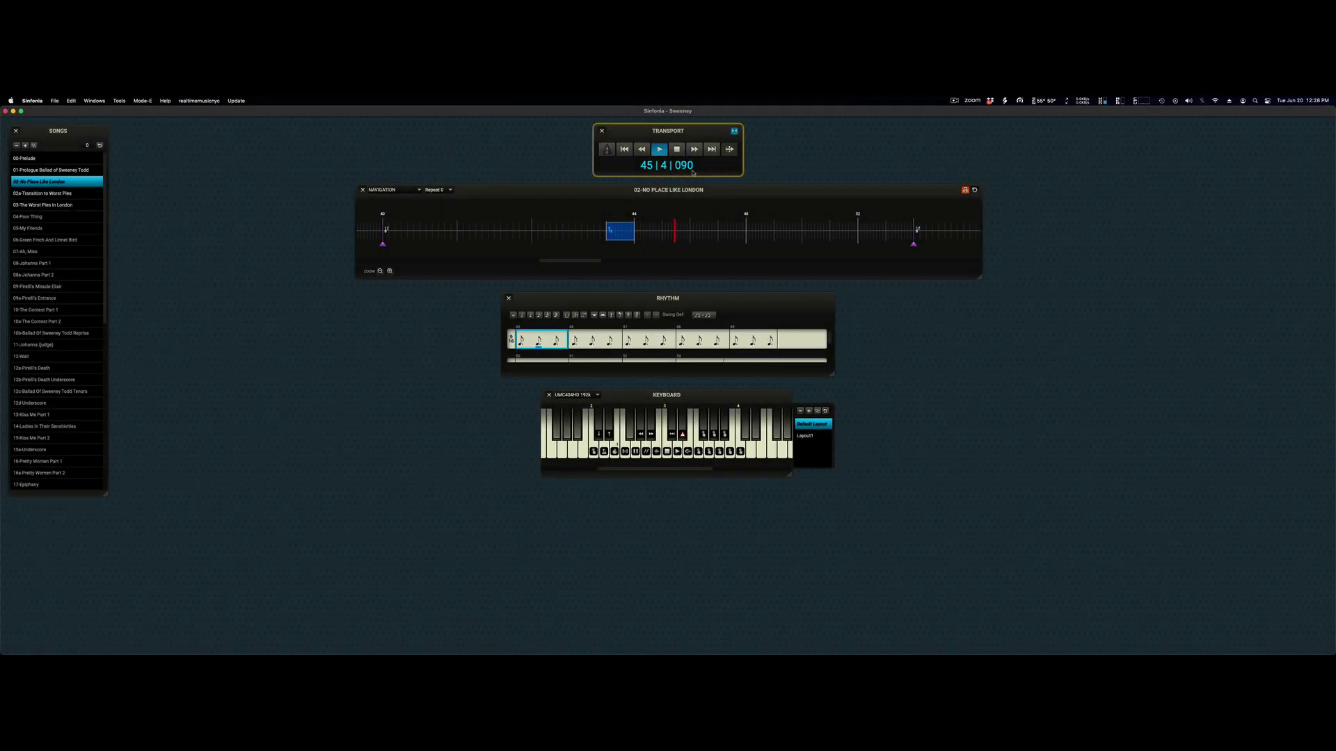
key("space")
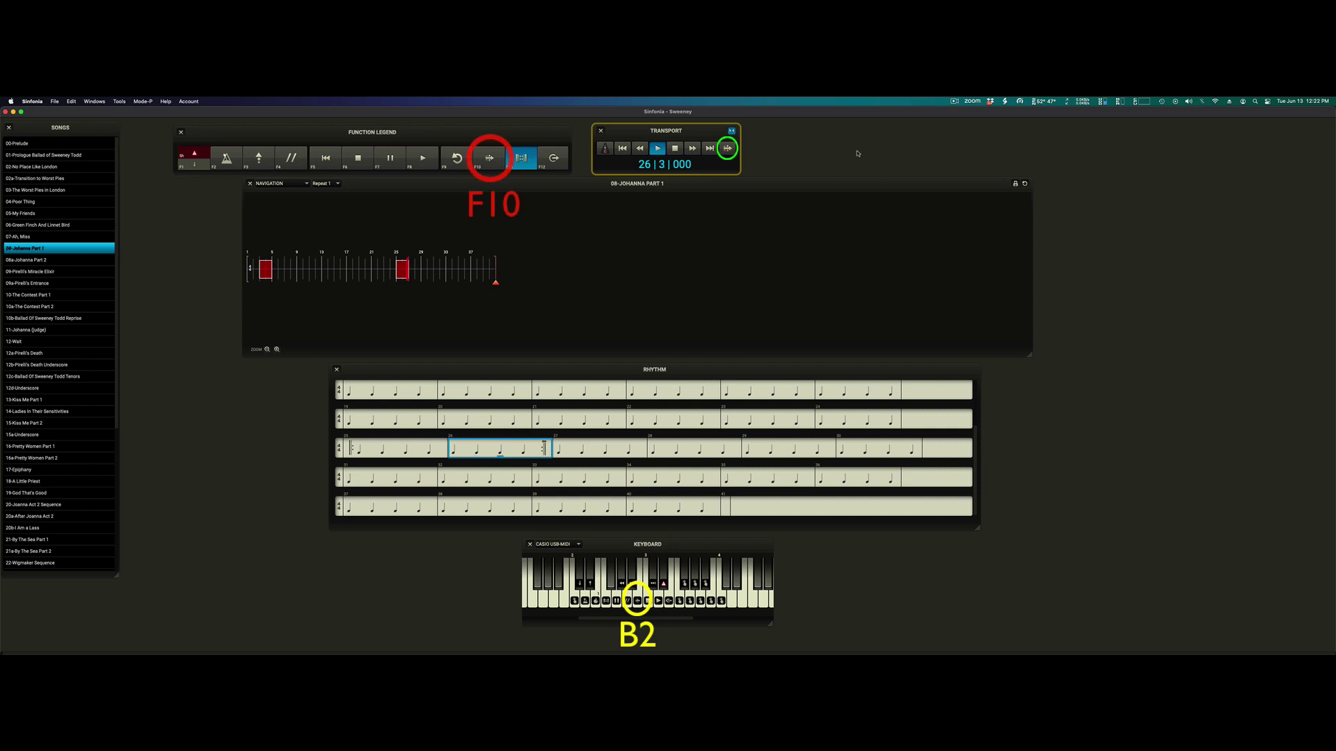
Step: Toggle the vamp with F10, then re-engage the vamp loop on measures 25–26 in Transport
key("F10")
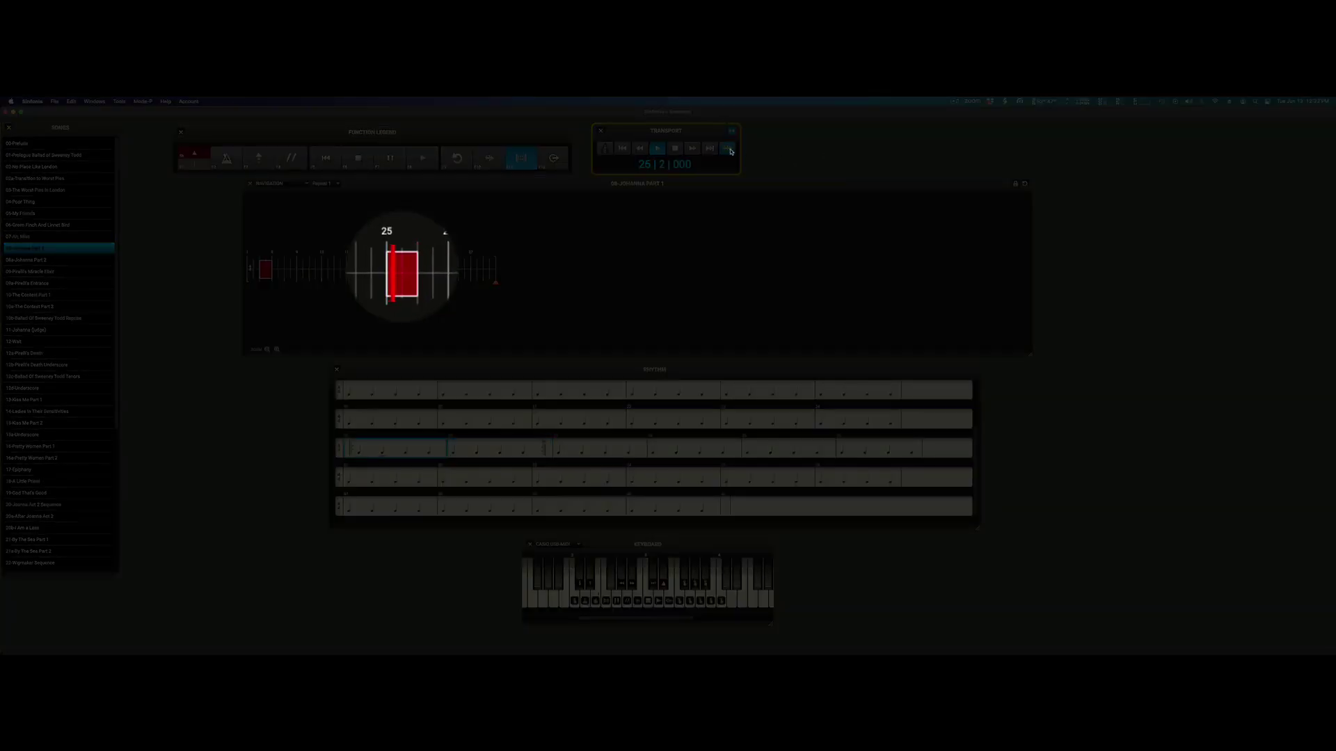
left_click(725, 149)
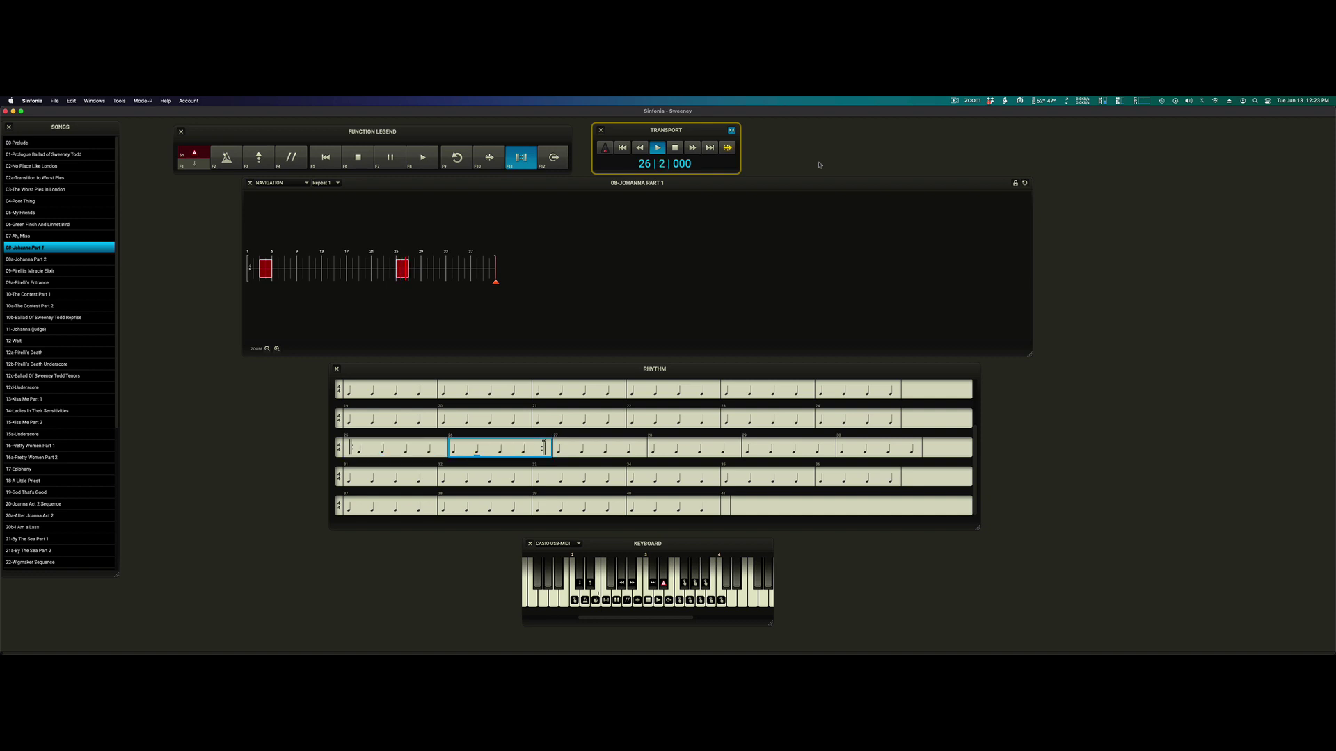
Step: Arm a Go To jump to bar 27 during Johanna Part 1
type("27")
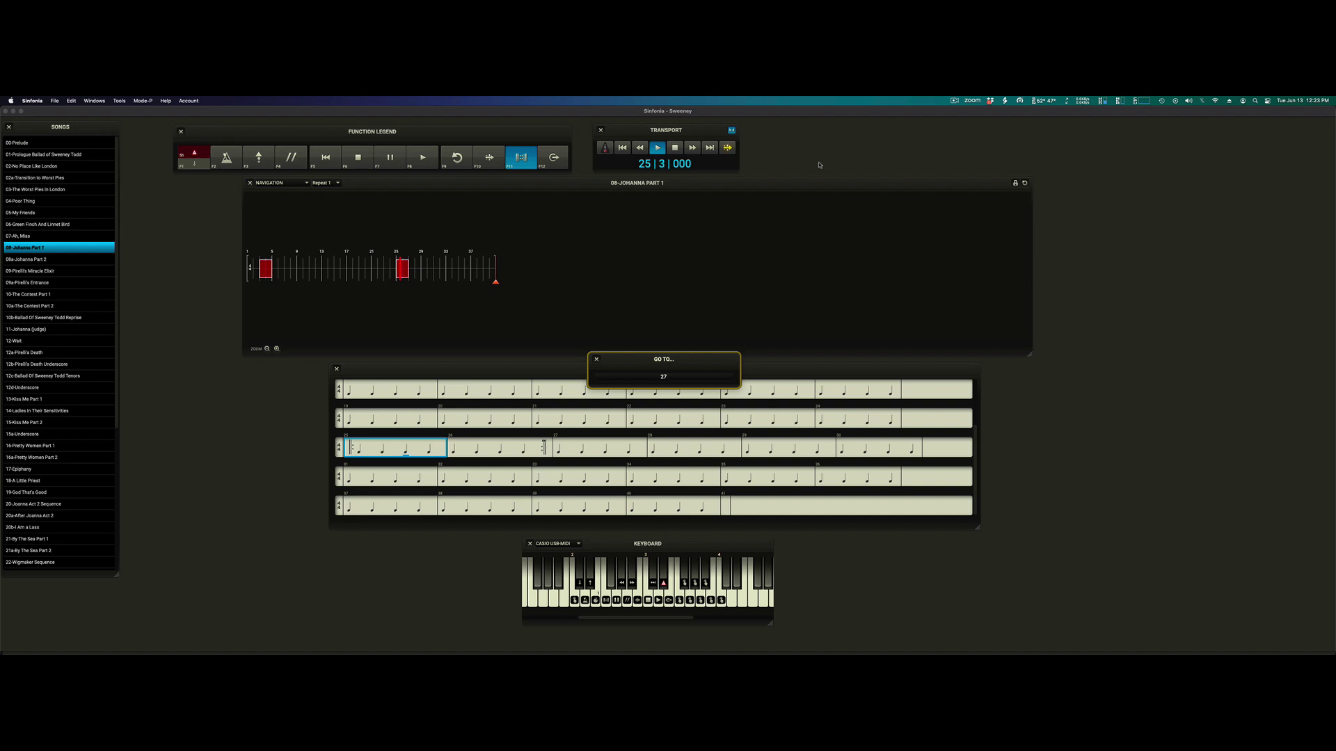
key("Return")
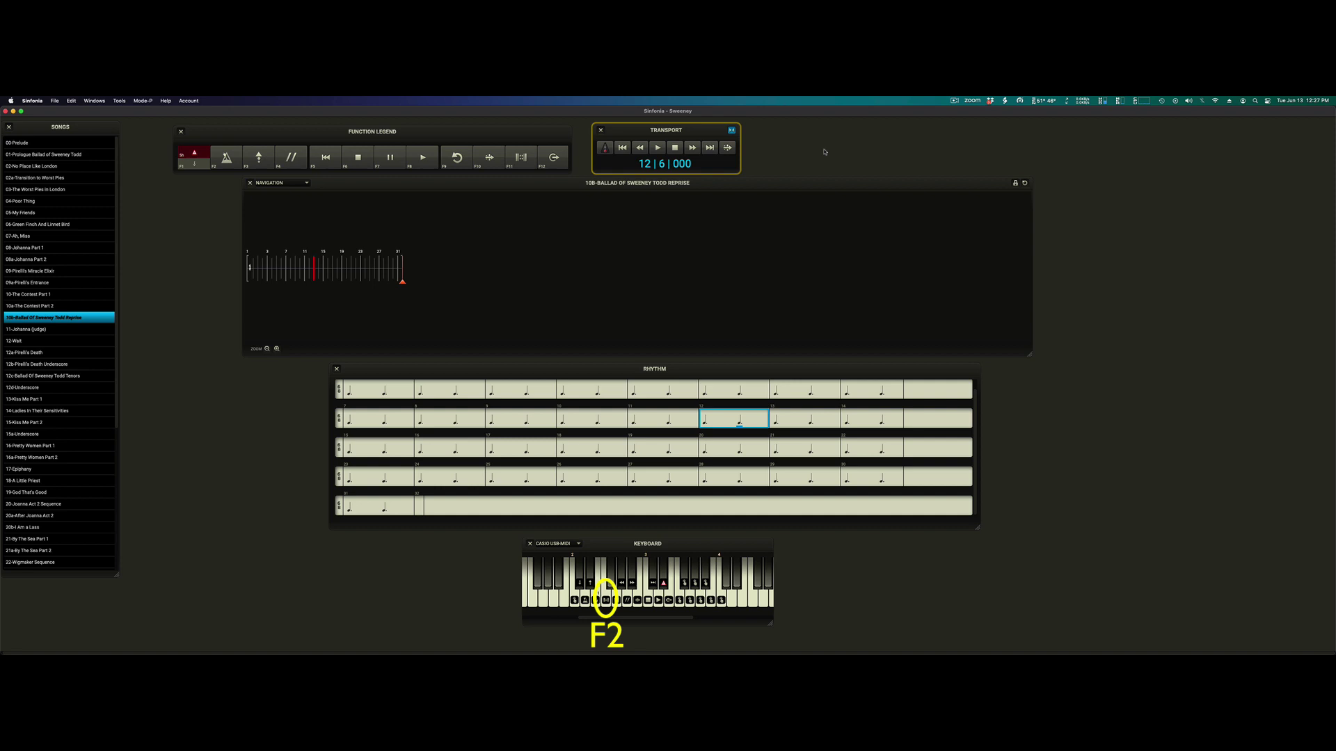
Step: Loop the current bar of the Reprise with F11 to vamp on it
key("F11")
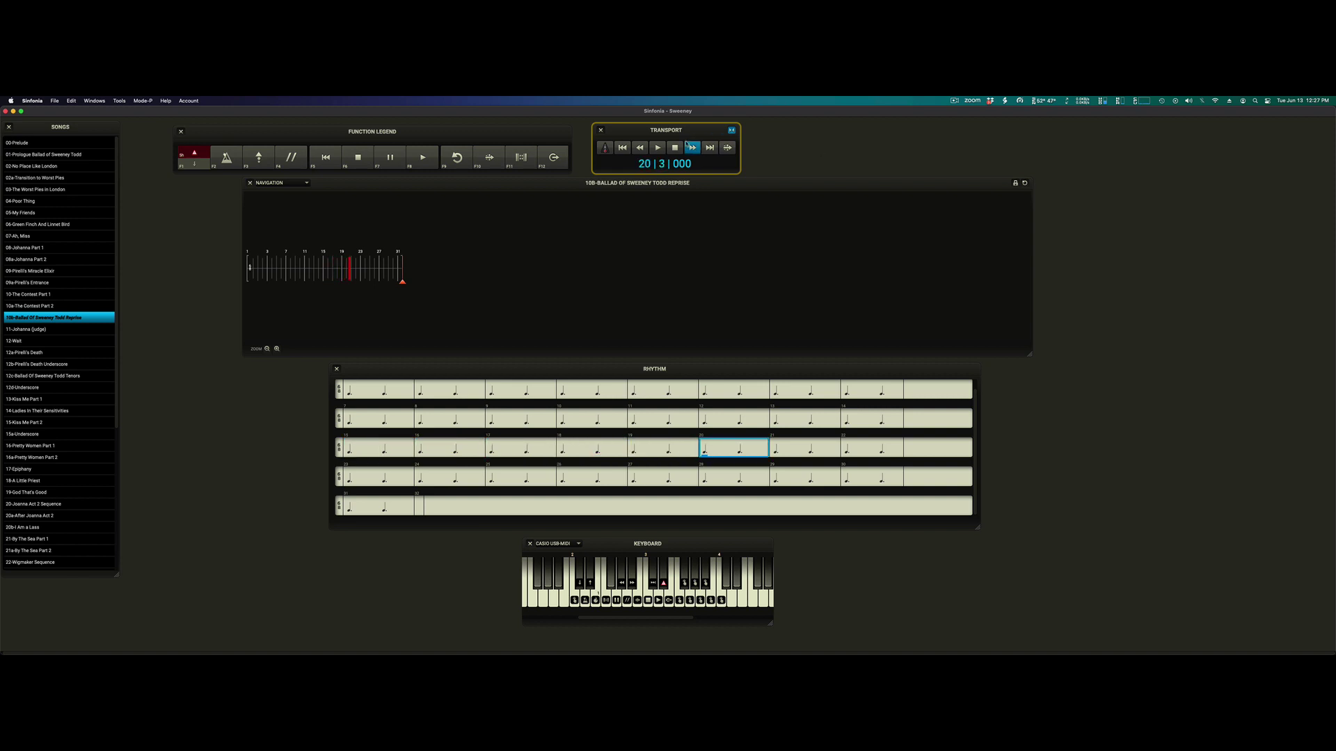
Step: Rewind the Reprise to bar 1, play it, loop bar 17 with F11, then release the loop
left_click(626, 148)
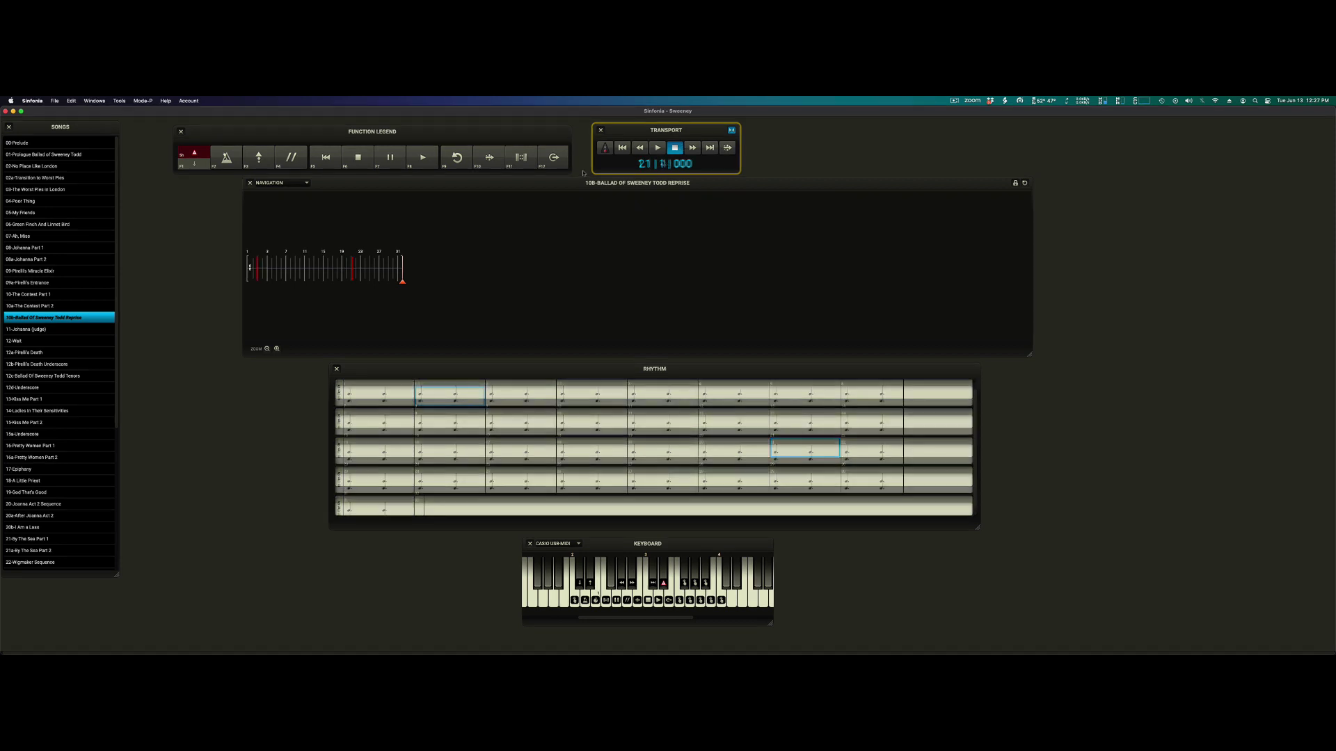
left_click(626, 148)
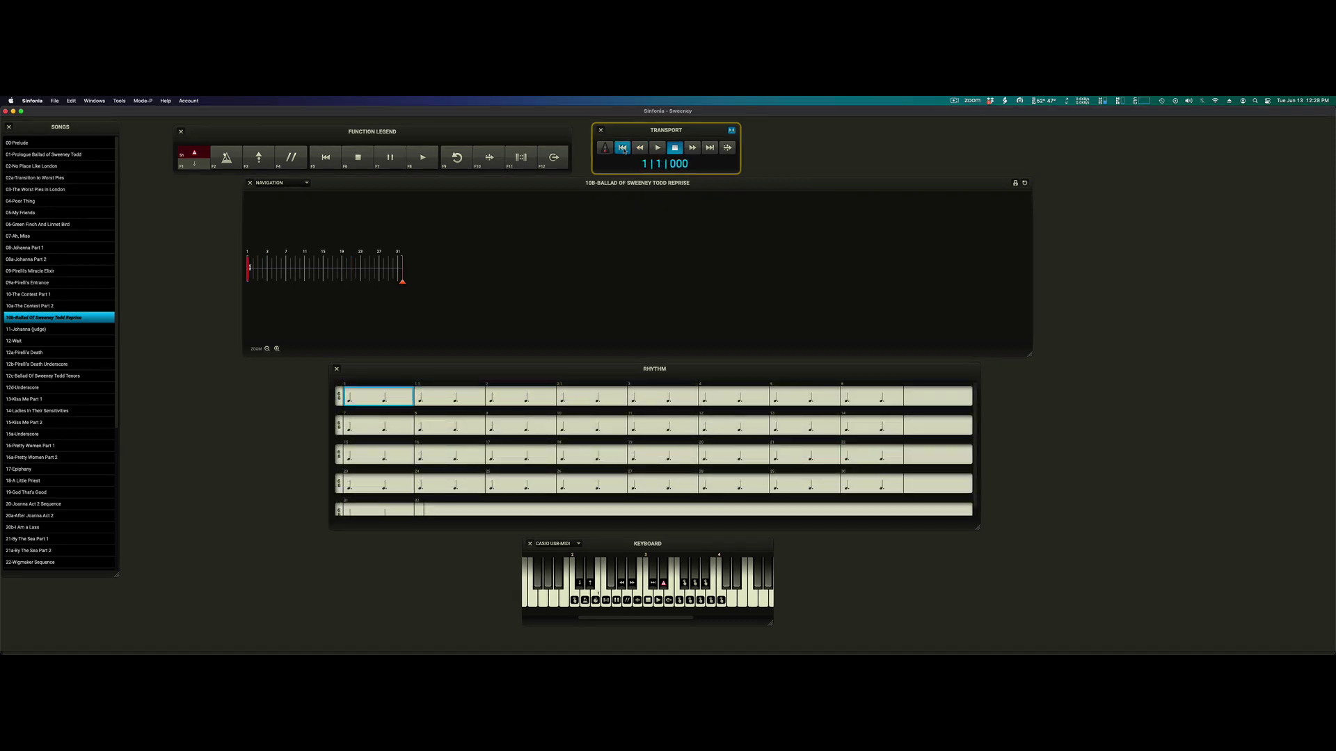
left_click(658, 149)
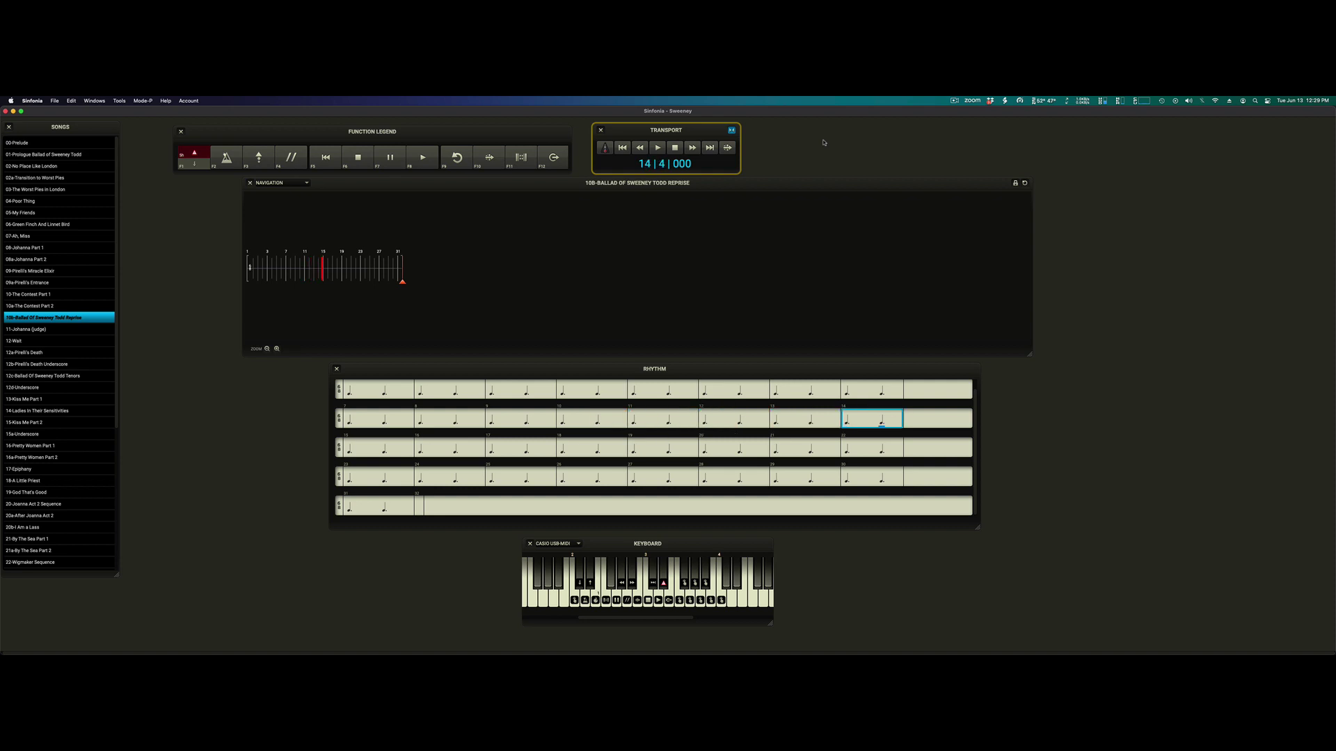
key("F11")
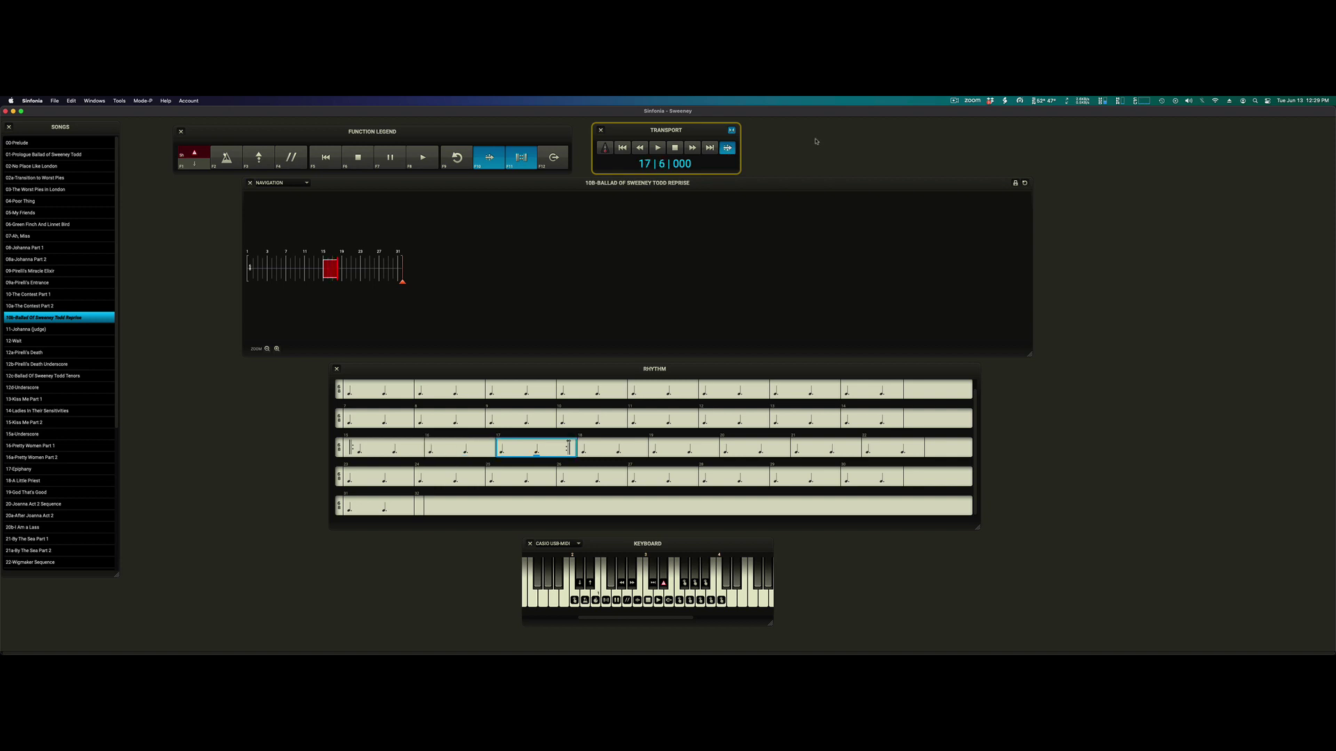
key("F10")
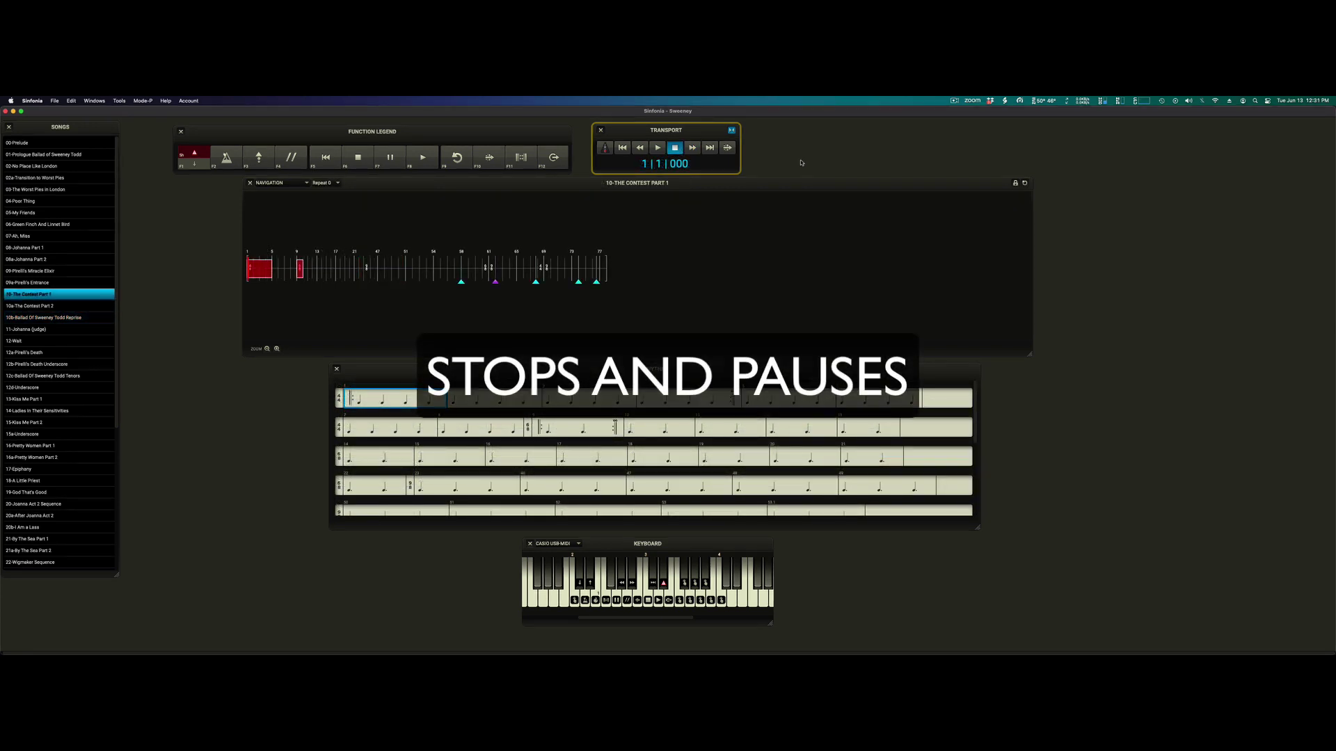
Step: Play The Contest Part 1 with Space and jump ahead to bar 61 via Go To
key("space")
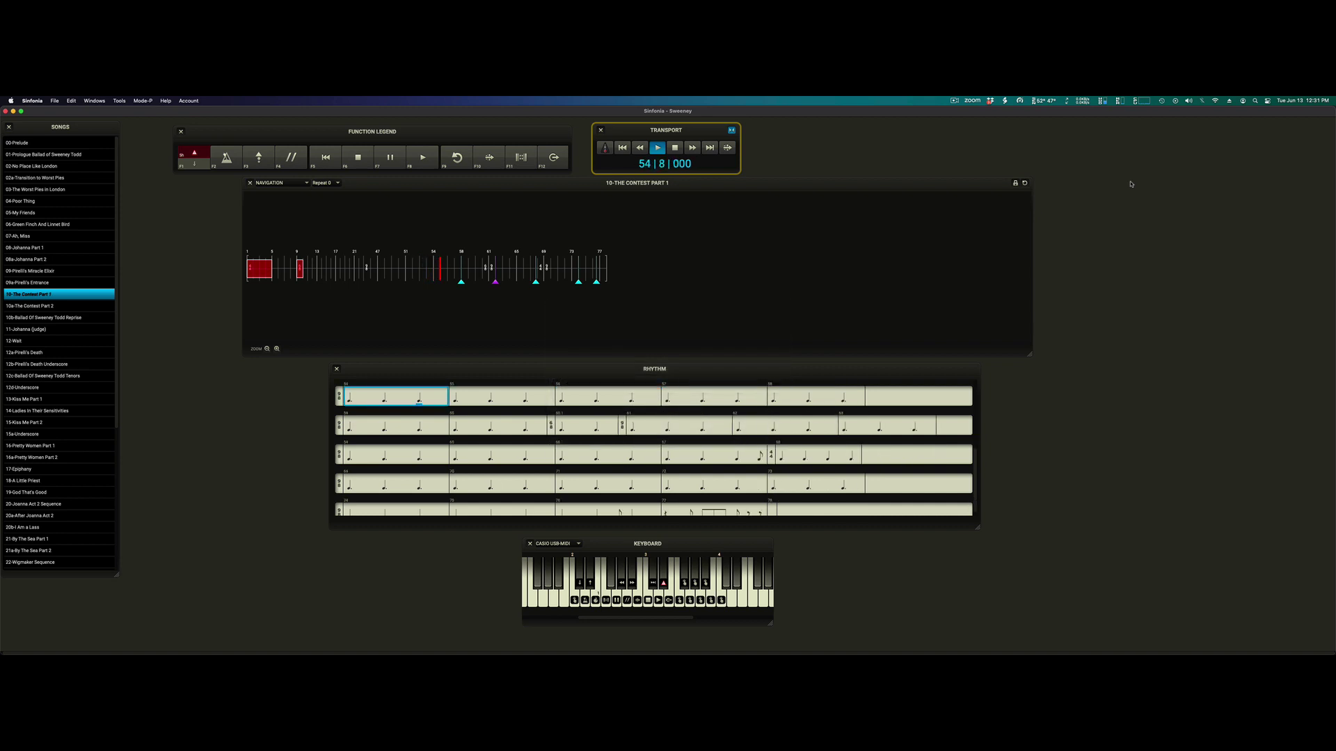
type("61")
key("Return")
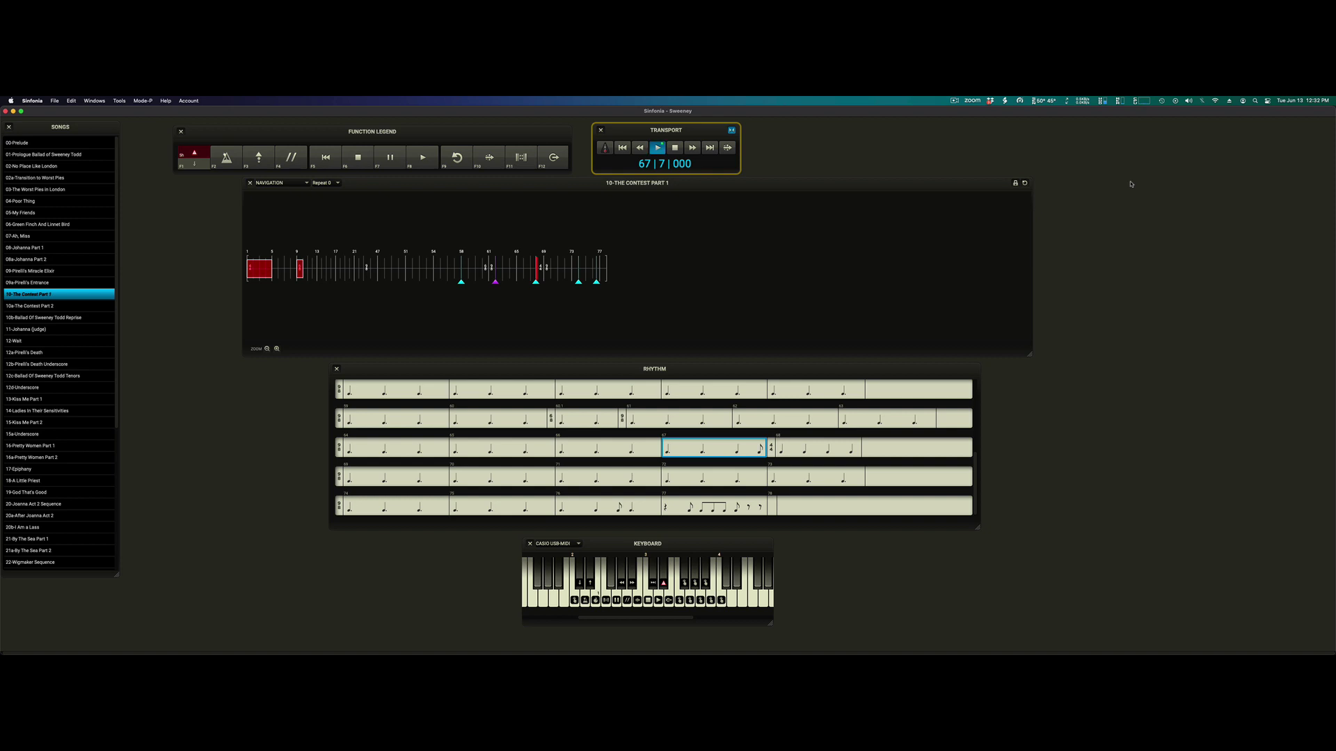
Step: Resume The Contest Part 1 playback past its pause marker with F8
key("F8")
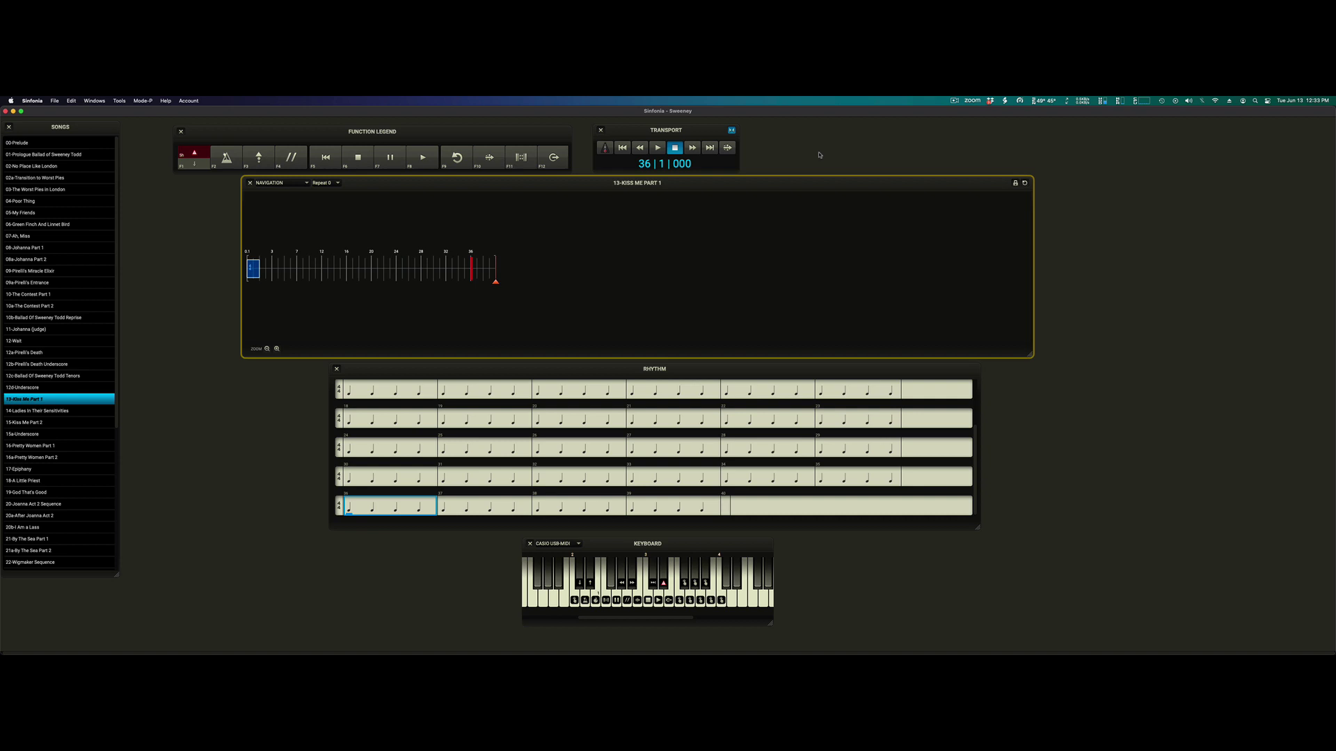
Step: Start Kiss Me Part 1 playing from bar 36
key("space")
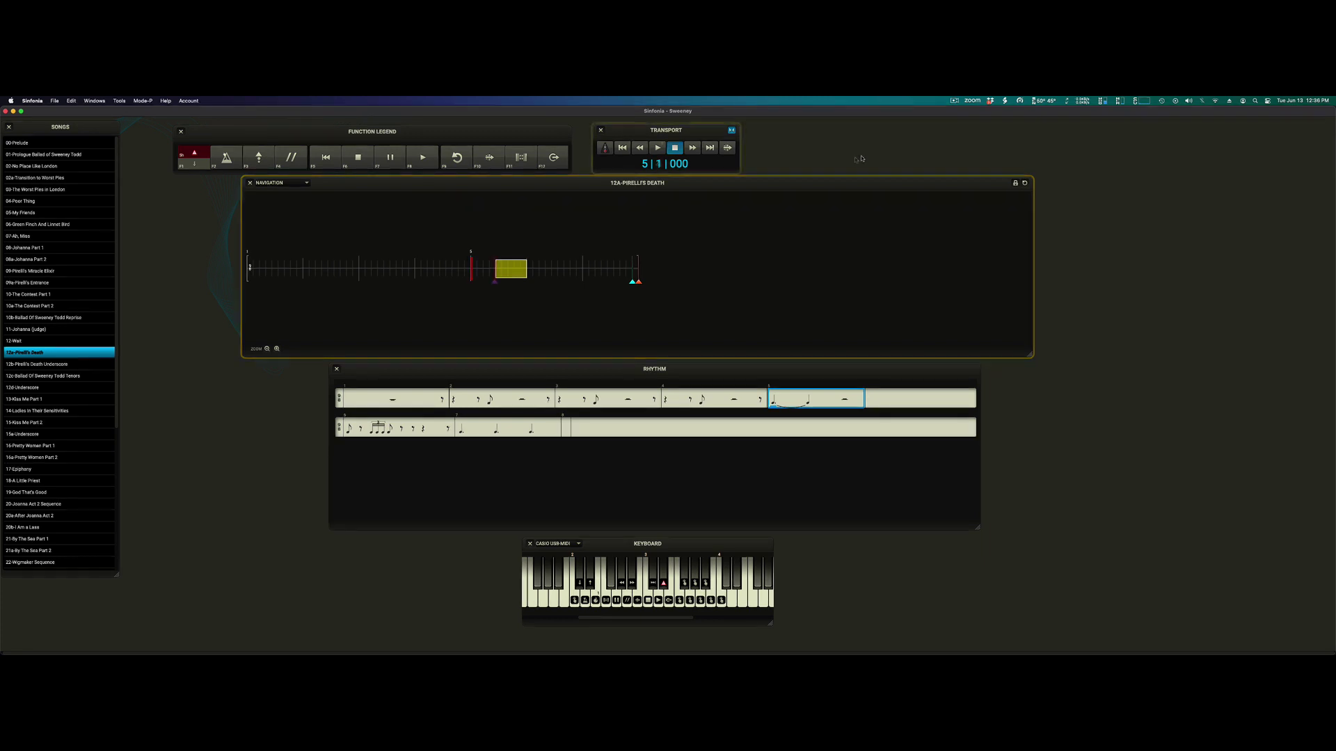
Step: Play Pirelli's Death from bar 5, then play 05-My Friends near bar 115 so its comments appear
left_click(658, 148)
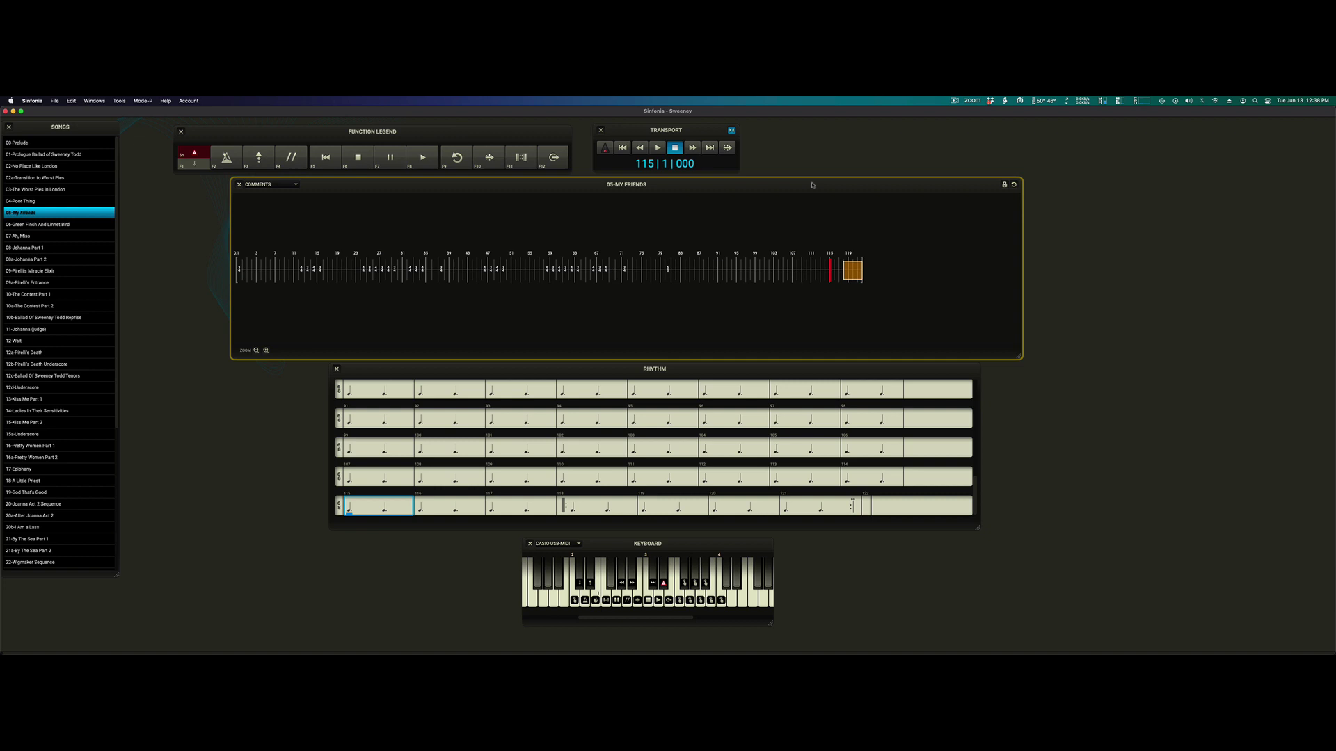
key("F11")
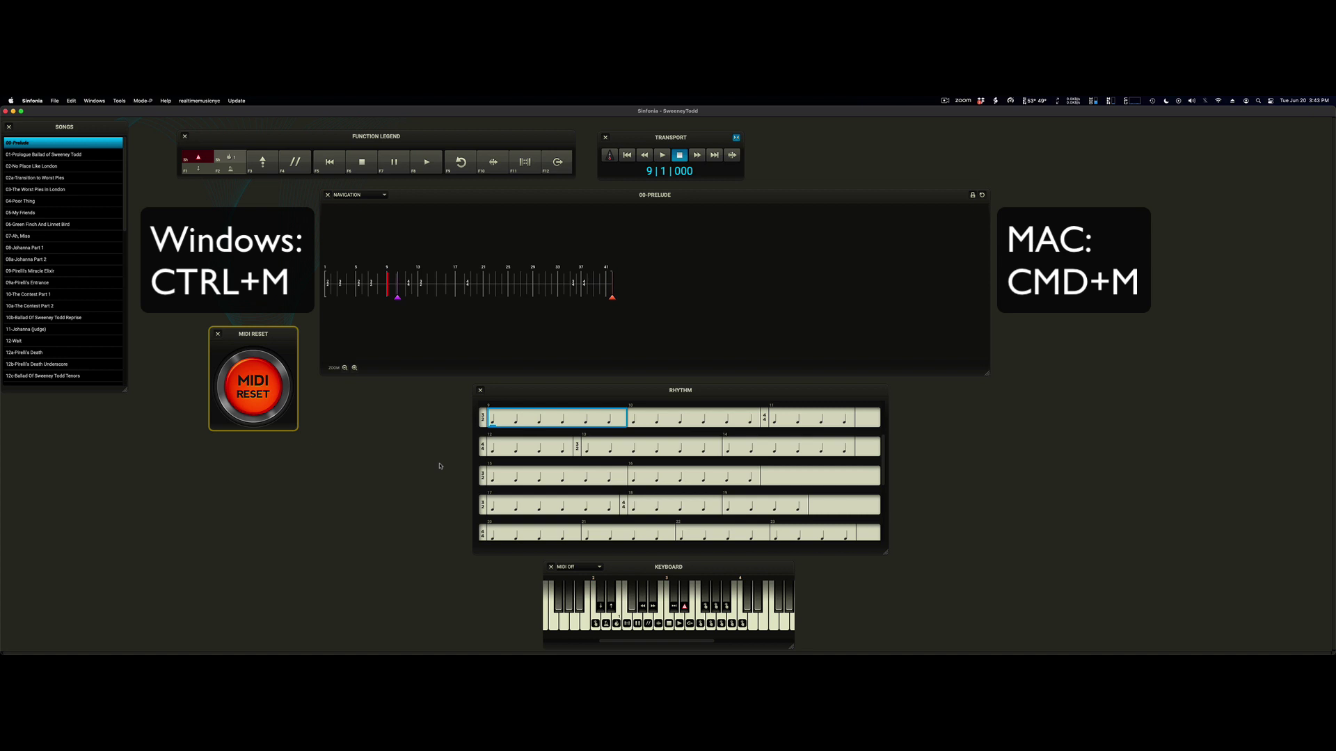
Step: Reset MIDI with Cmd+M and the MIDI RESET button while 00-Prelude is loaded
key("super+m")
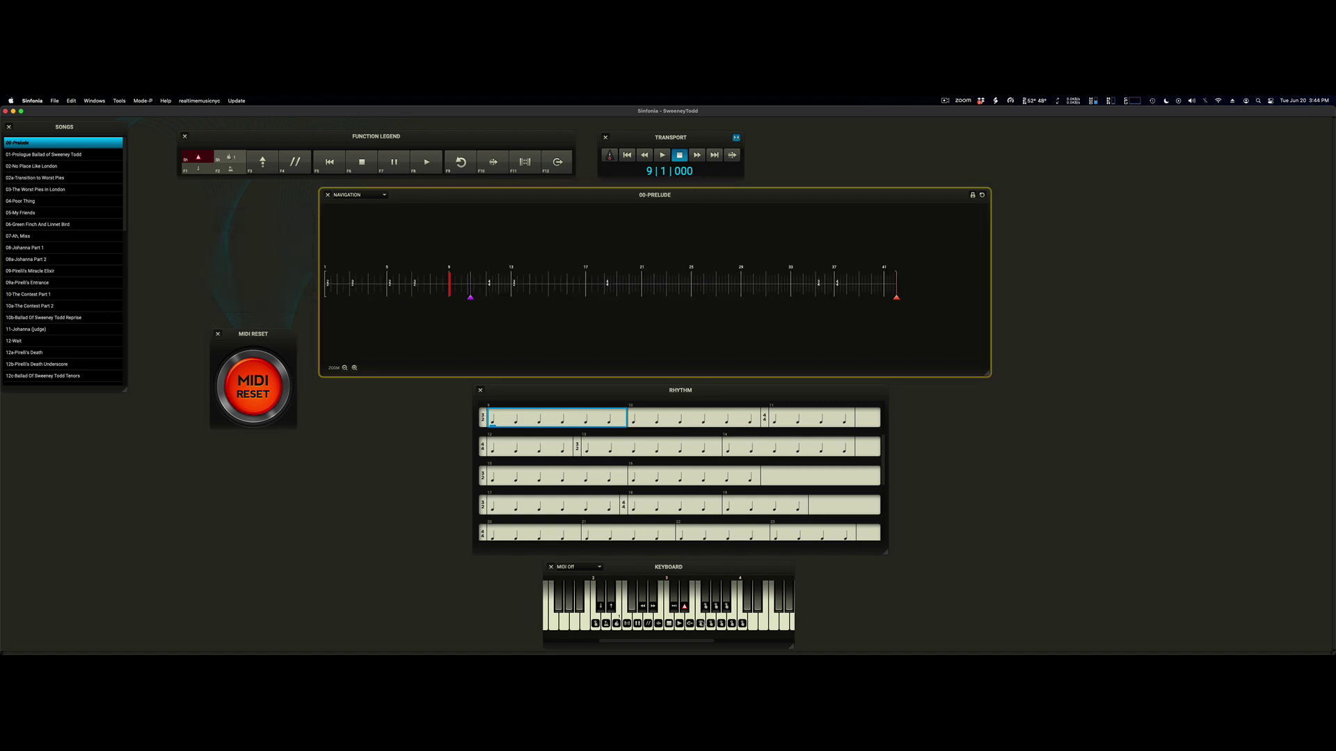
key("super+m")
left_click(247, 382)
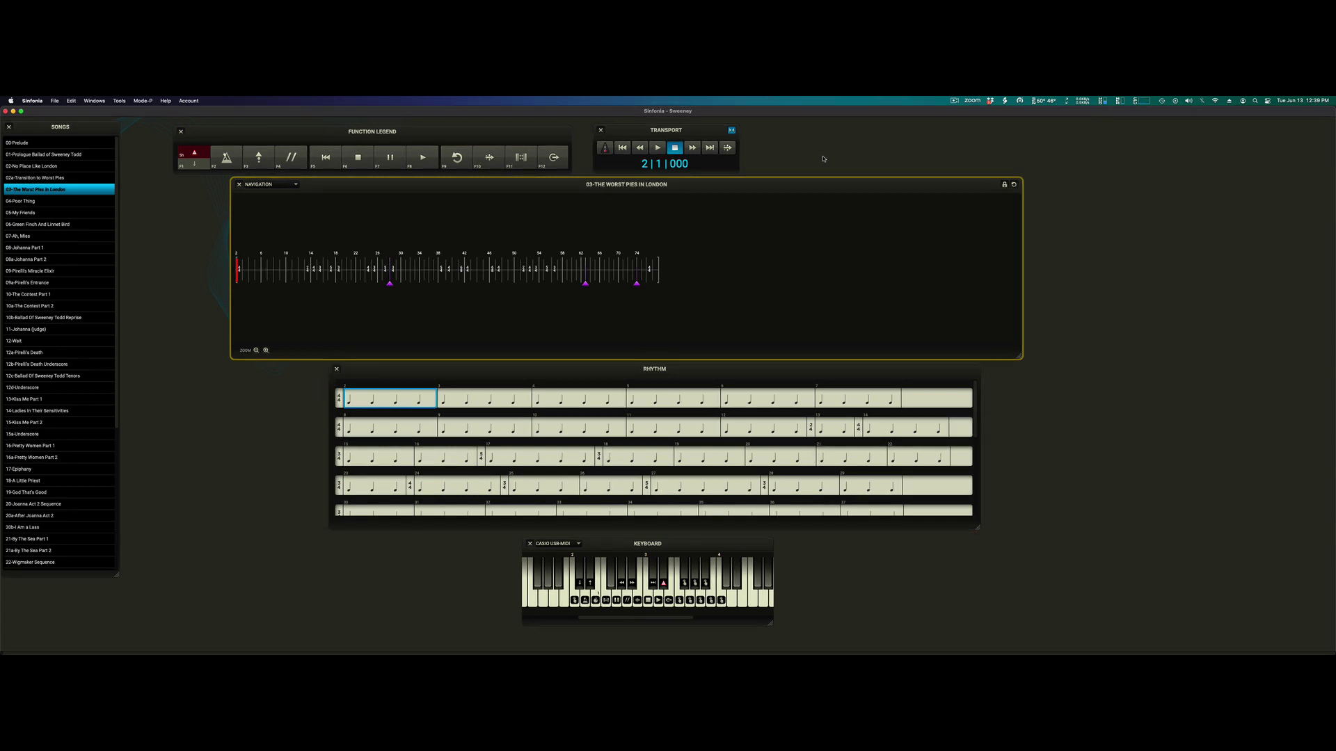
Step: Play The Worst Pies in London in Play Mode from bar 2 using F8
key("F8")
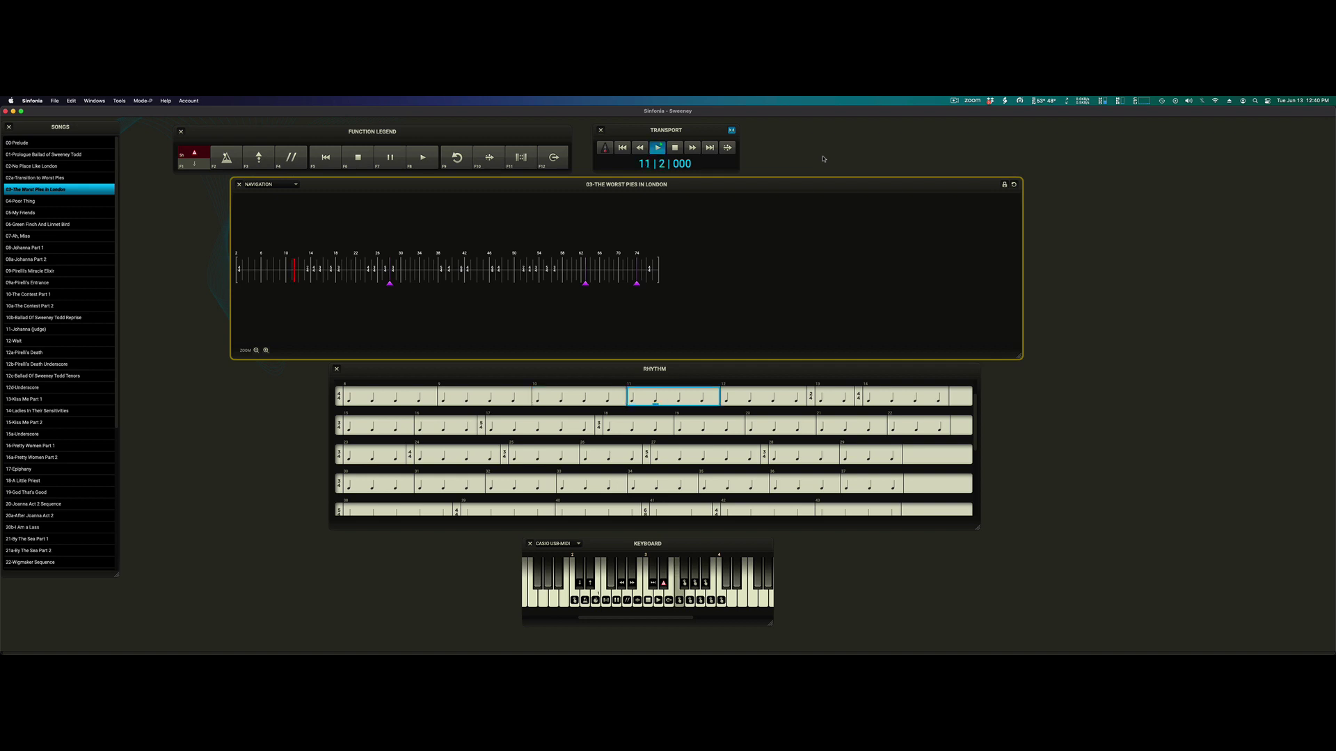
Step: Stop The Worst Pies in London, jump back to bar 2, and restart playback
key("F6")
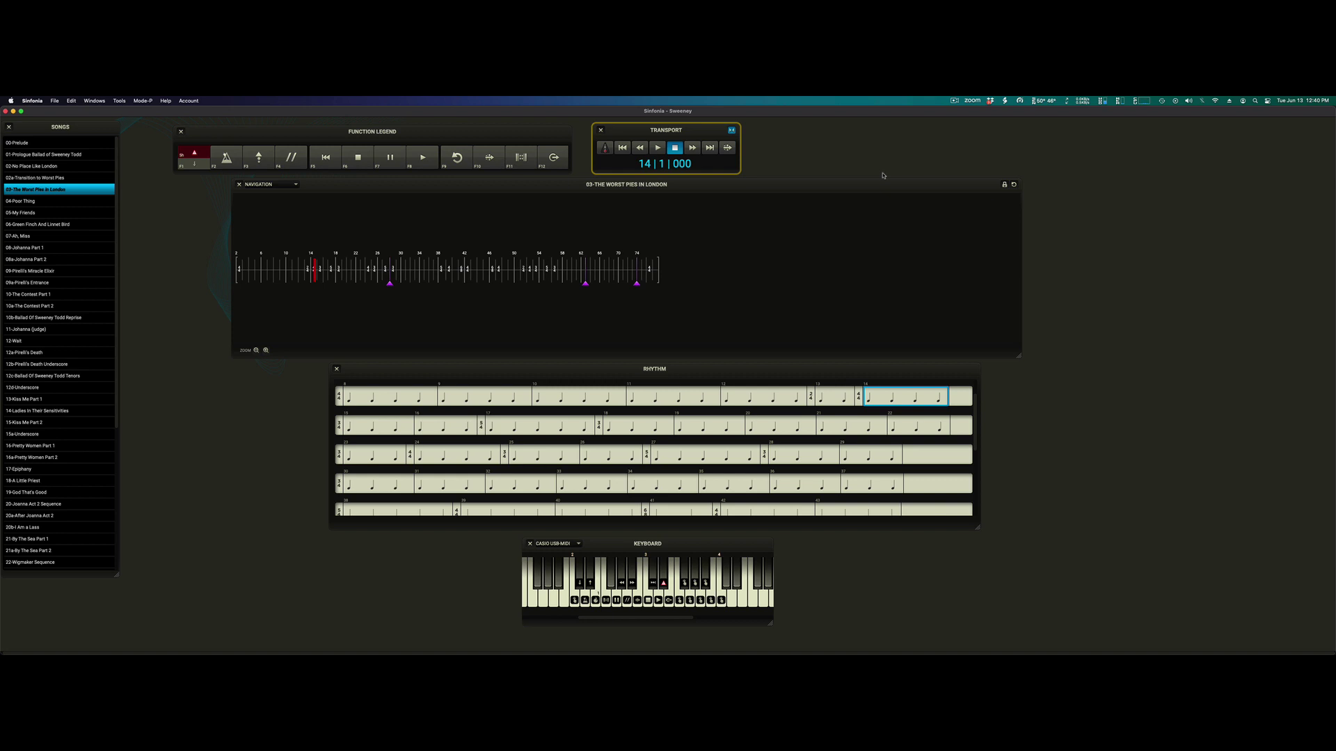
key("F5")
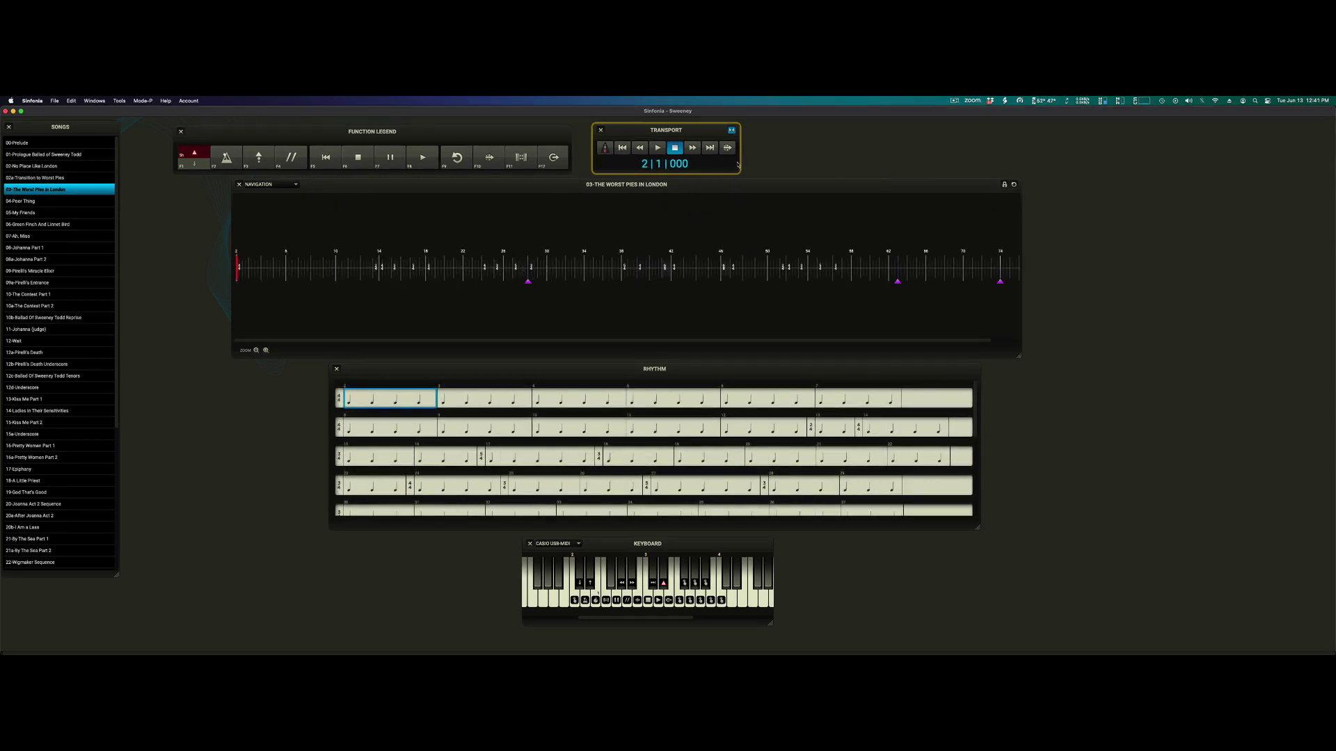
key("F8")
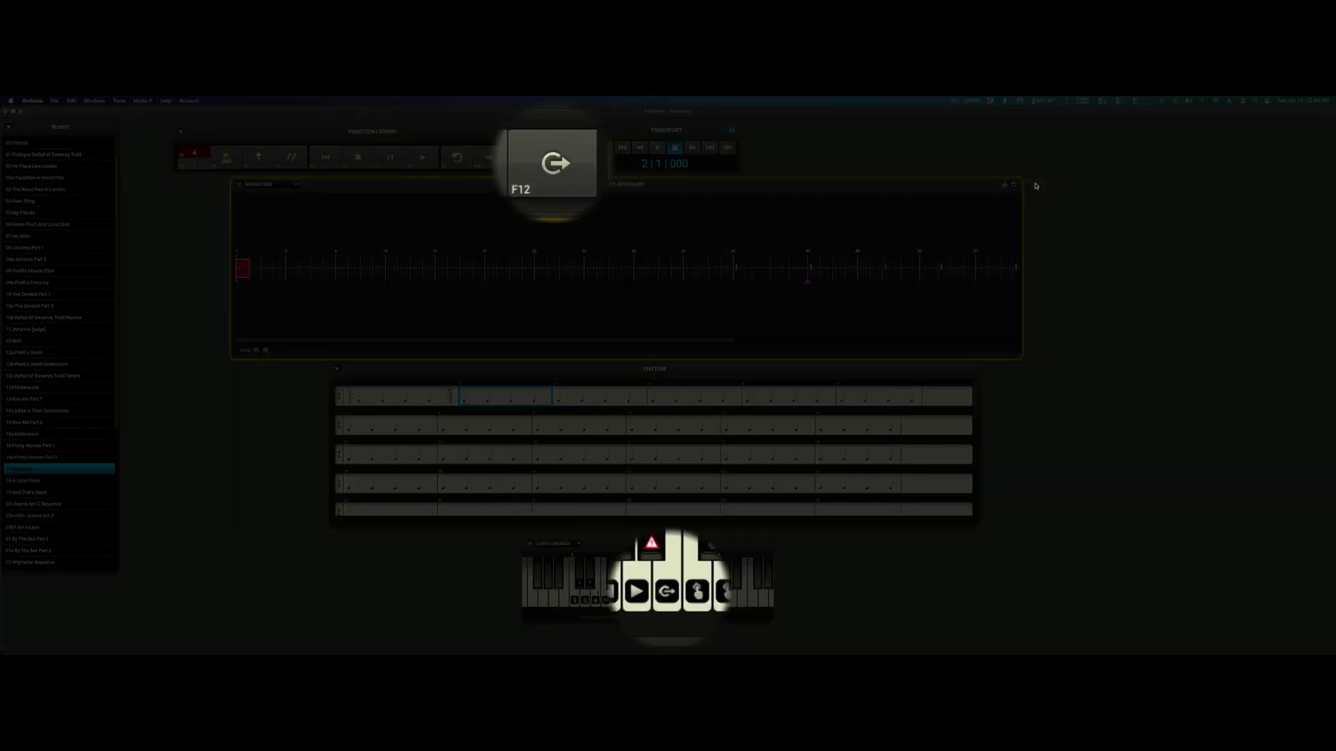
Step: Play 17-Epiphany in Cruise Mode with F12 and stop it at bar 30
key("F12")
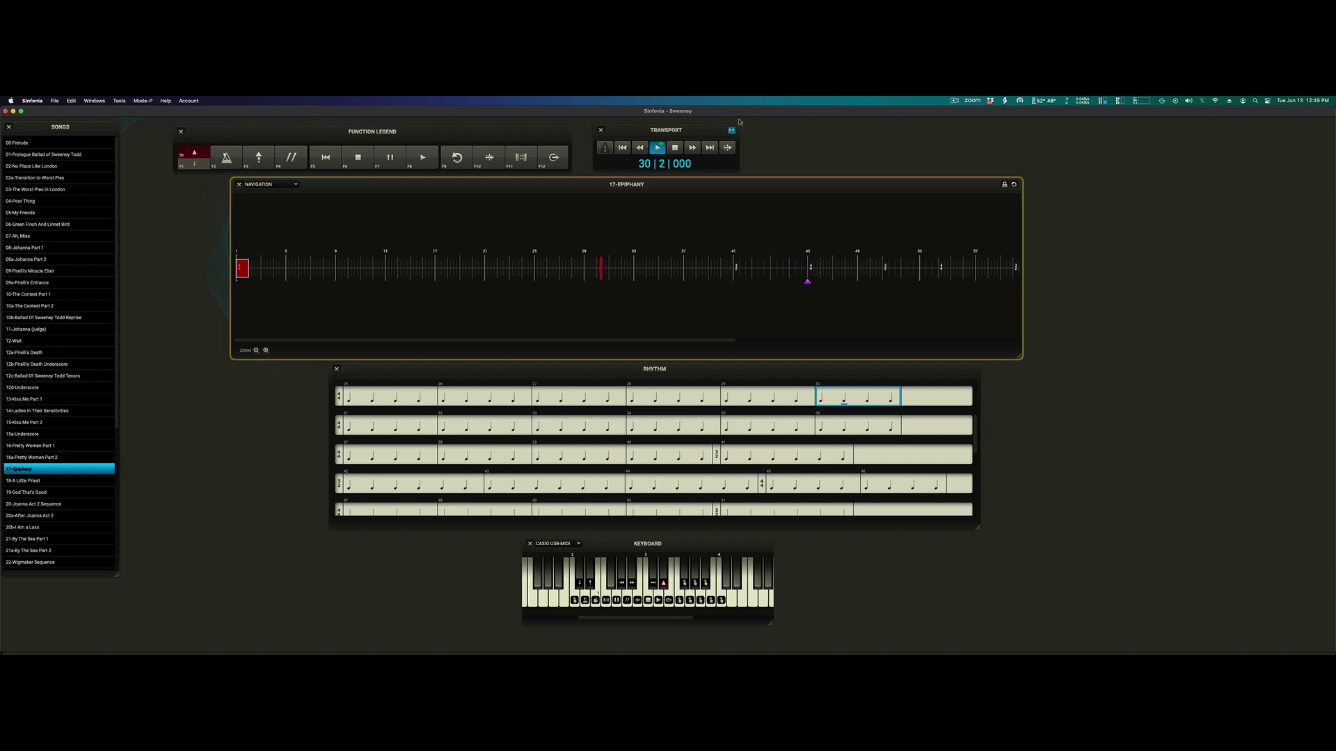
left_click(669, 152)
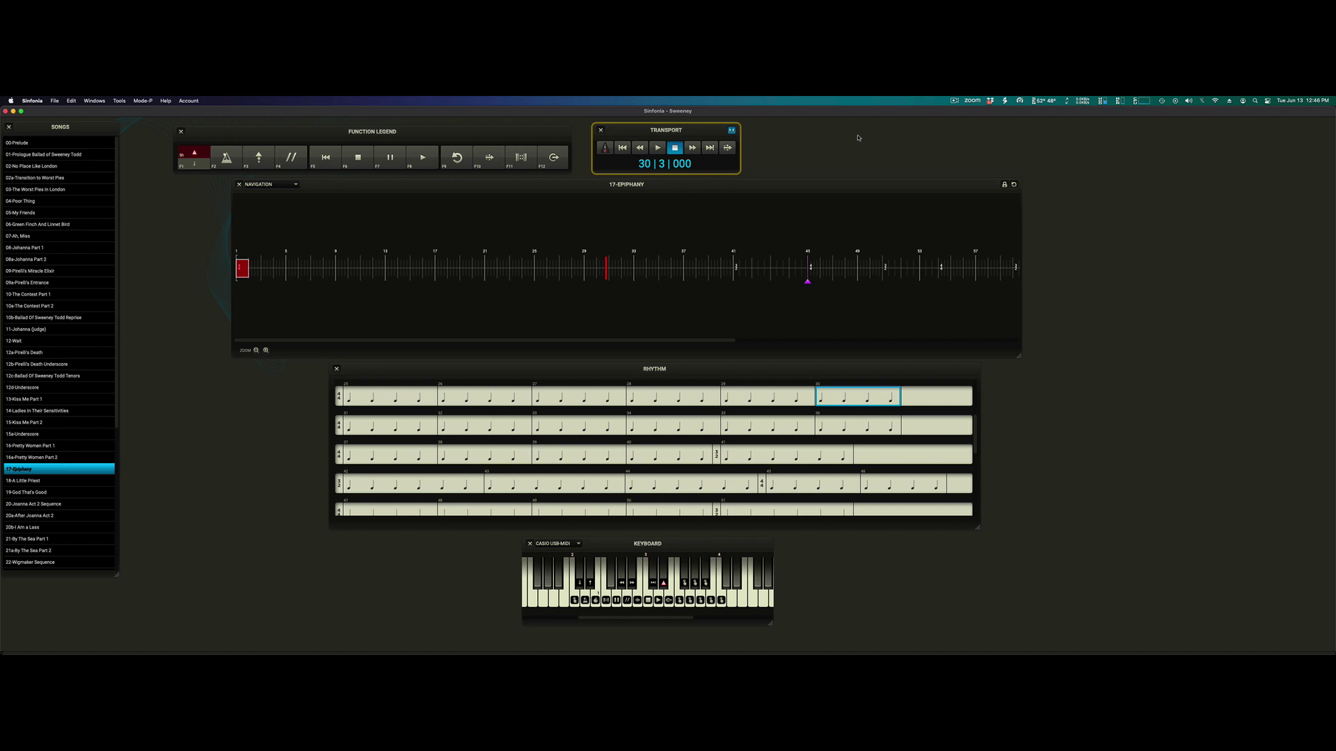
Step: Open the Sinfonia menu that holds Quit Sinfonia
left_click(46, 100)
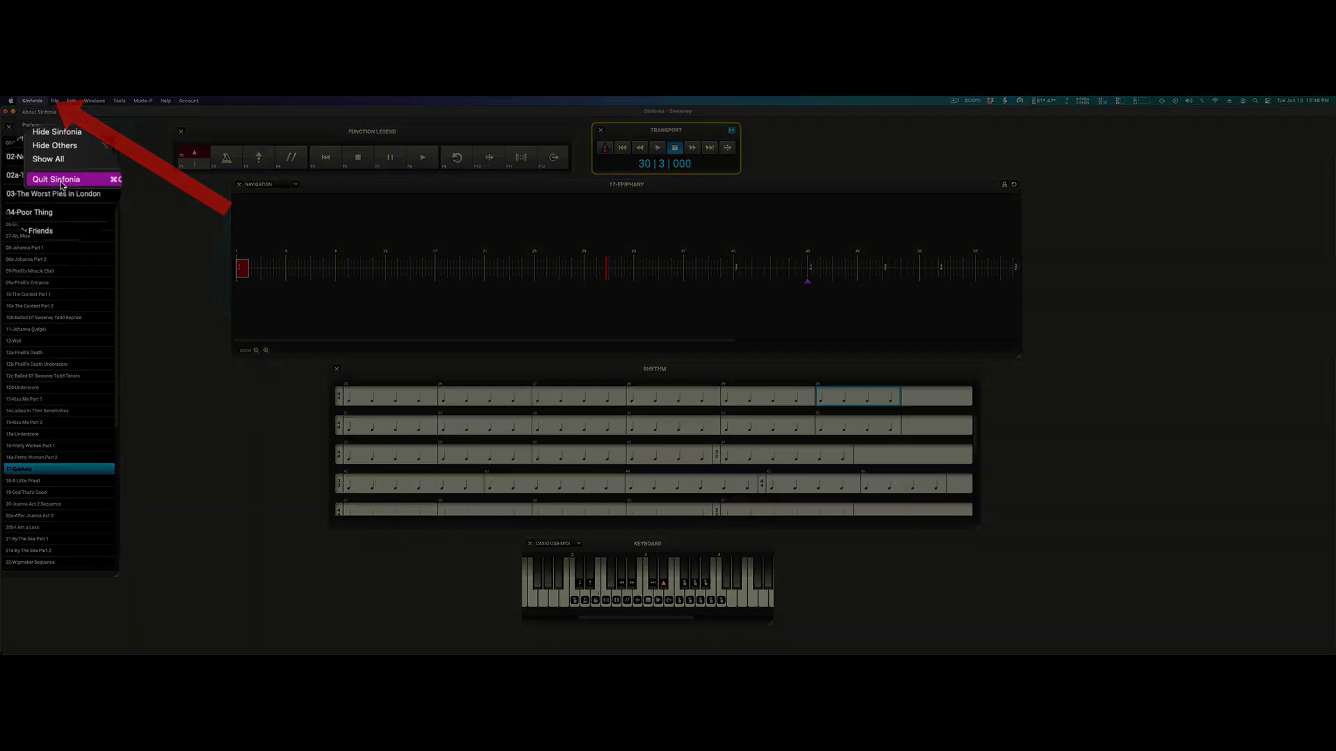